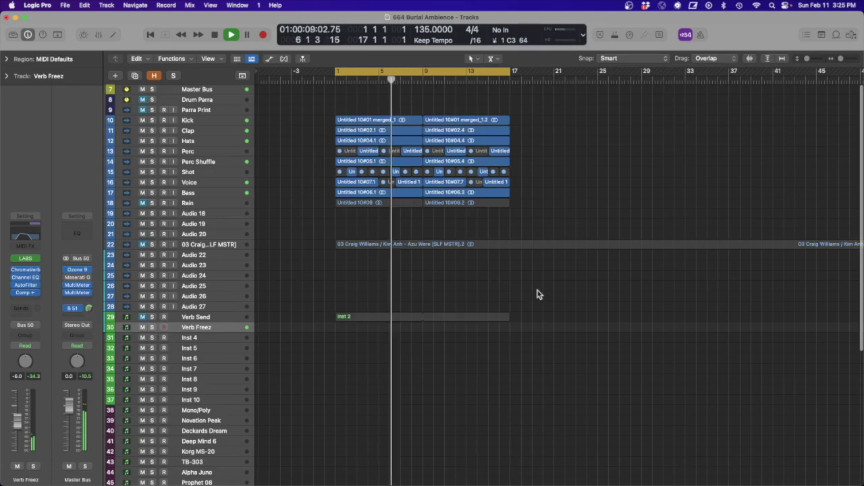
# - Solo the Kick through Rain tracks and play them from the start of the loop
pyautogui.moveTo(525, 380); pyautogui.dragTo(325, 112)
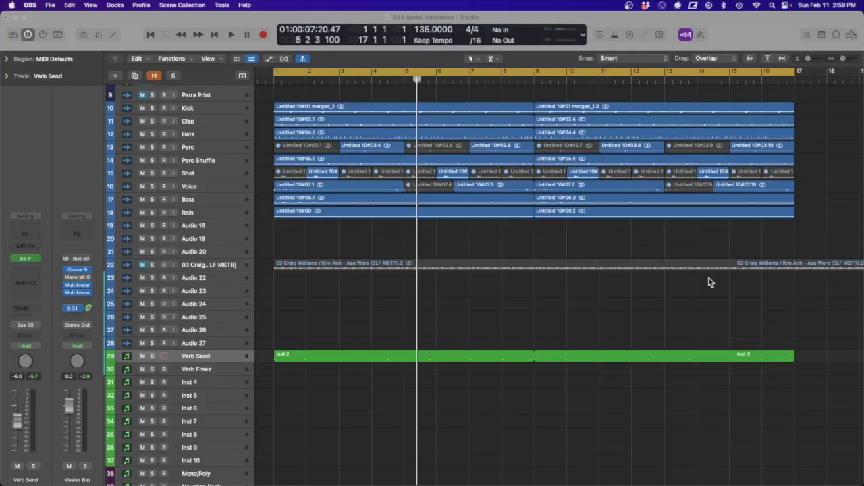
pyautogui.click(624, 231)
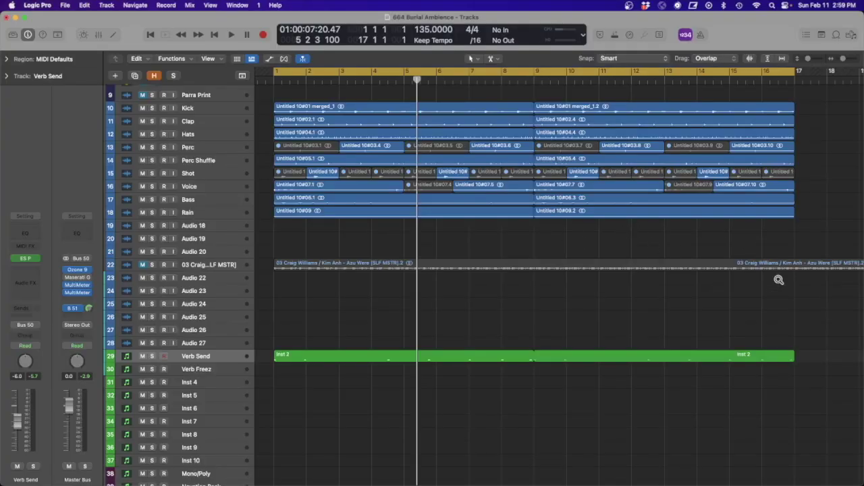
pyautogui.moveTo(813, 292); pyautogui.dragTo(264, 90)
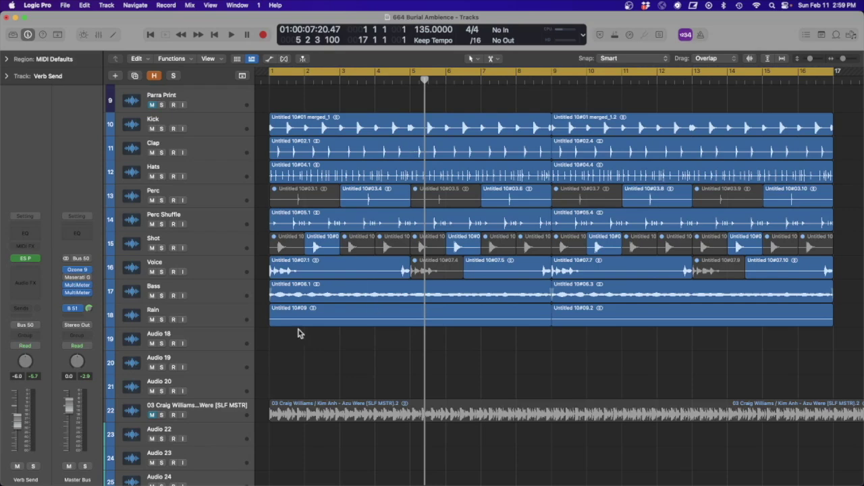
pyautogui.click(215, 132)
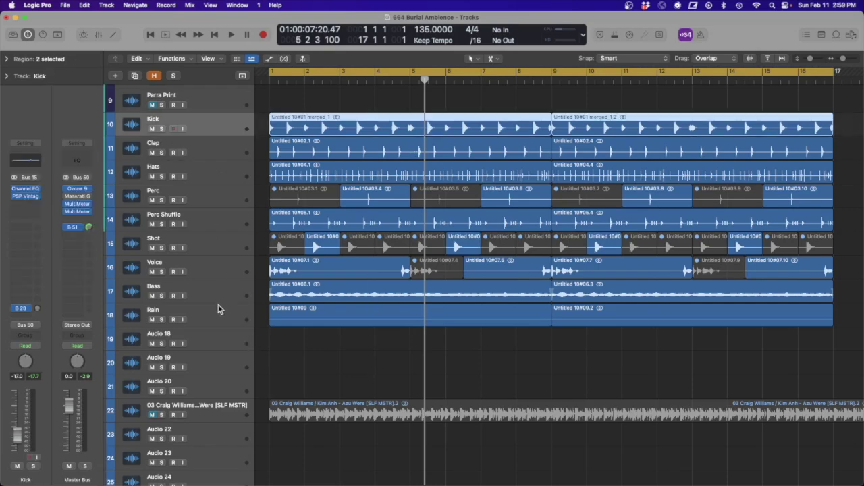
pyautogui.keyDown('shift'); pyautogui.click(221, 320); pyautogui.keyUp('shift')
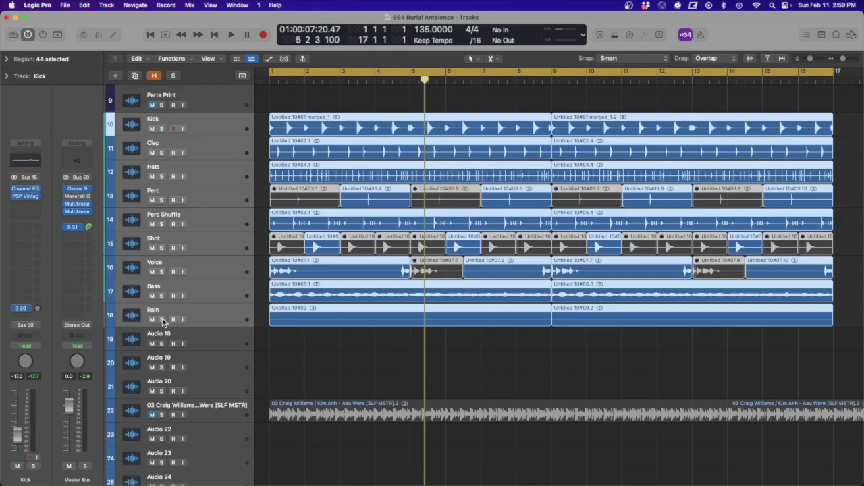
pyautogui.click(162, 319)
pyautogui.press('Return')
pyautogui.press('space')
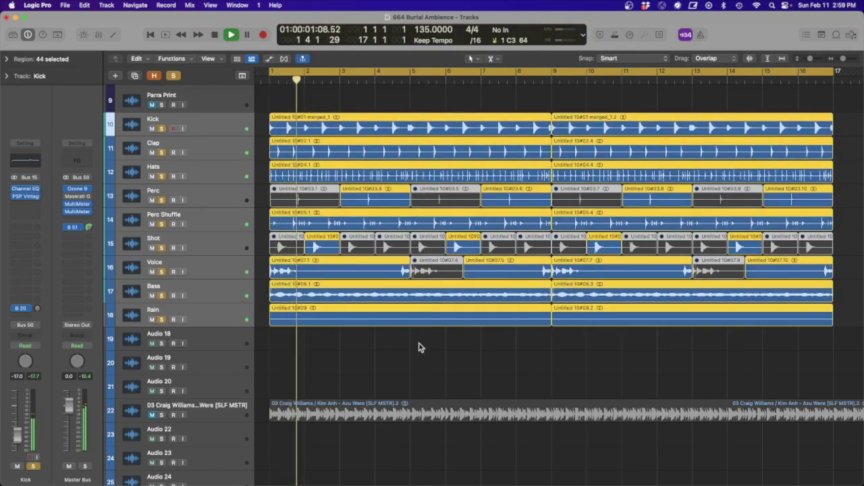
pyautogui.click(419, 348)
pyautogui.keyDown('ctrl'); pyautogui.keyDown('alt'); pyautogui.click(422, 344); pyautogui.keyUp('alt'); pyautogui.keyUp('ctrl')
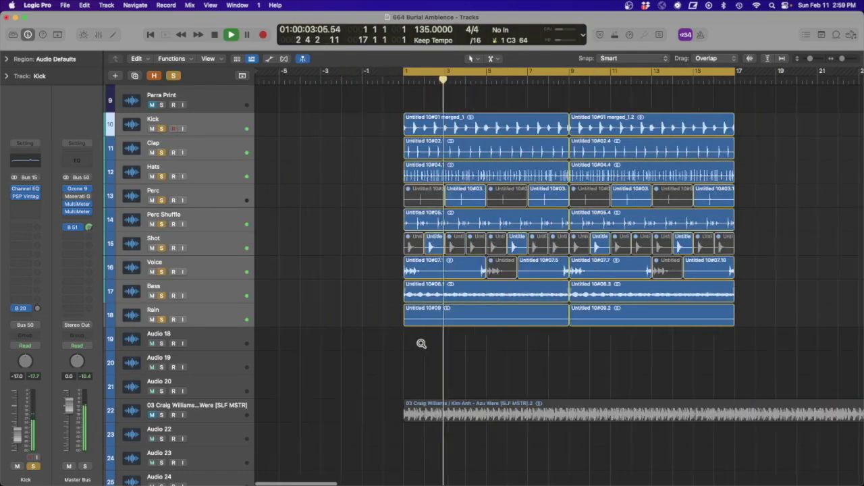
pyautogui.keyDown('ctrl'); pyautogui.keyDown('alt'); pyautogui.click(459, 334); pyautogui.keyUp('alt'); pyautogui.keyUp('ctrl')
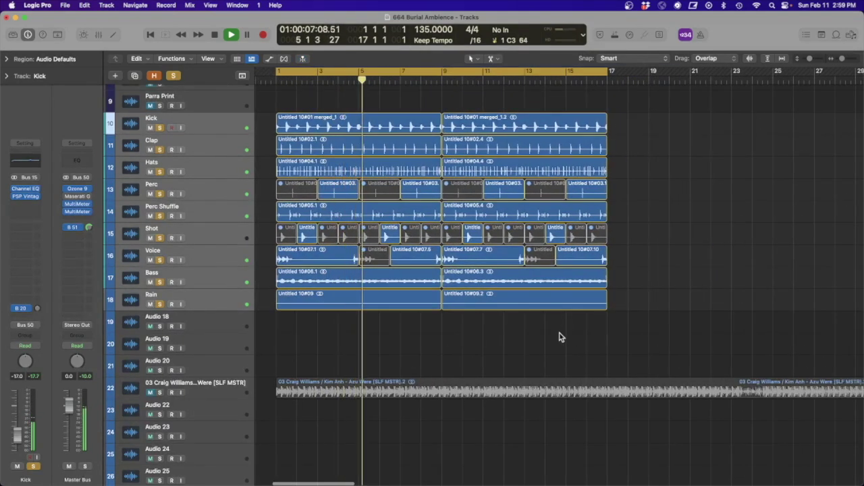
pyautogui.press('space')
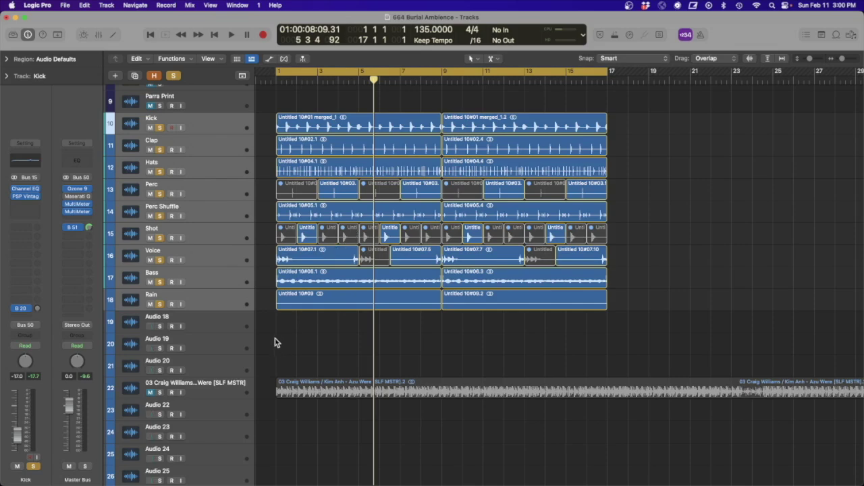
# - Turn off solo on the Kick through Rain tracks and select only the Rain track
pyautogui.click(202, 299)
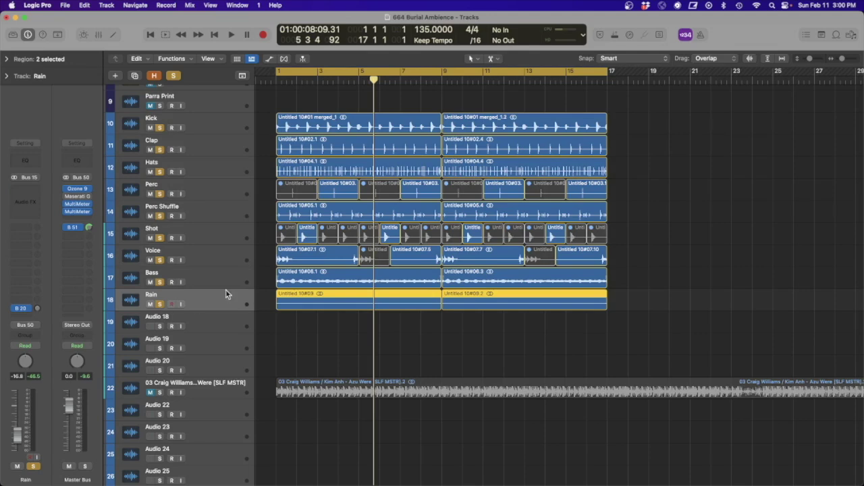
pyautogui.keyDown('shift'); pyautogui.click(190, 137); pyautogui.keyUp('shift')
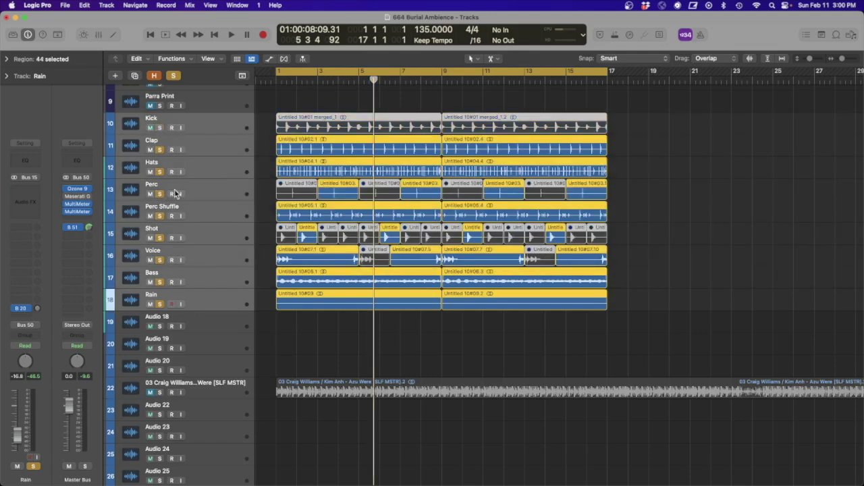
pyautogui.click(209, 297)
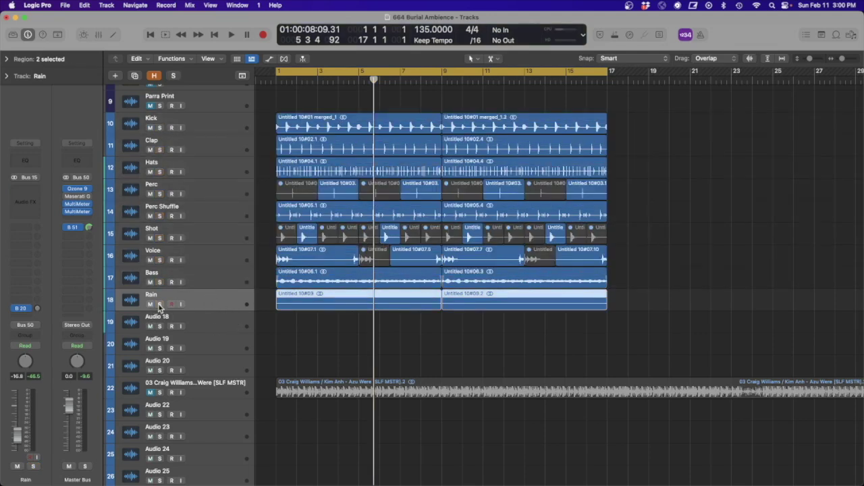
# - Audition the Rain track in solo, unsolo it and mute it
pyautogui.press('space')
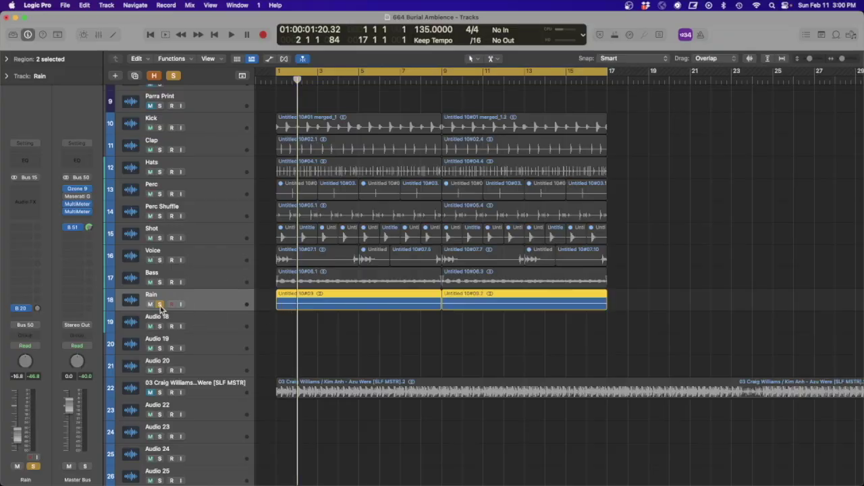
pyautogui.click(160, 304)
pyautogui.hotkey('ctrl', 'm')
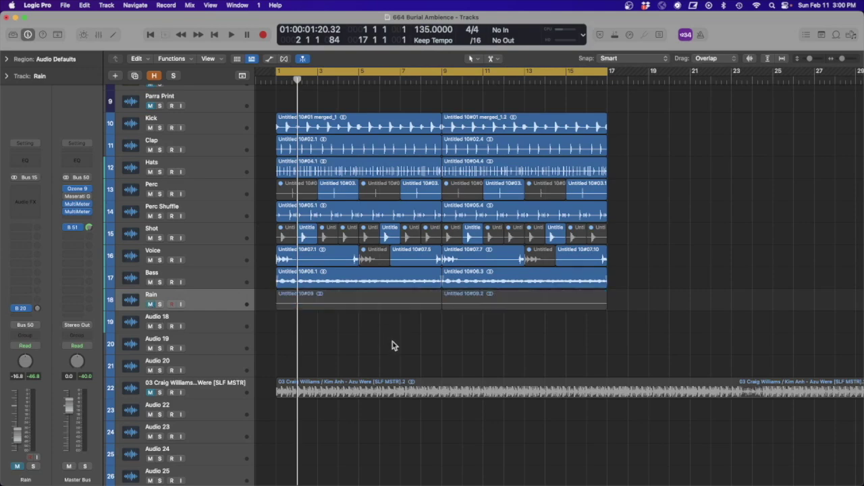
# - Inspect the envelope sliders of the ES P synth on the Verb Send track and close the synth
pyautogui.scroll(-3, 378, 338)
pyautogui.scroll(-8, 376, 334)
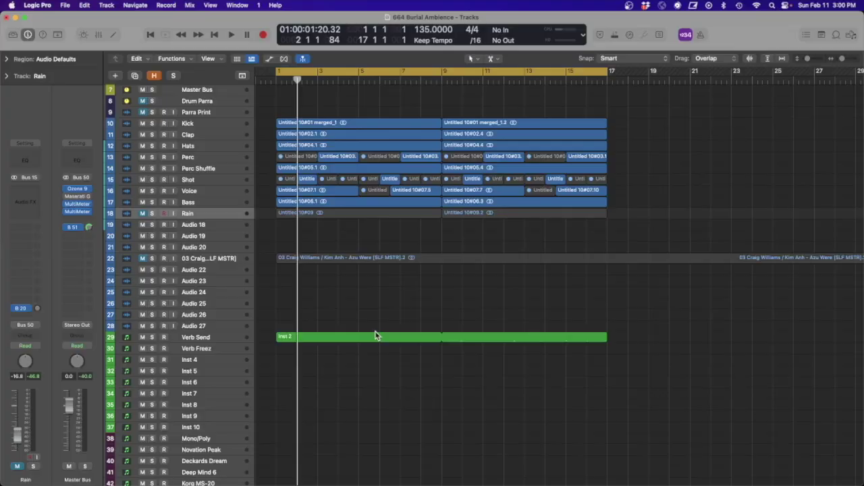
pyautogui.click(212, 339)
pyautogui.moveTo(621, 382); pyautogui.dragTo(259, 110)
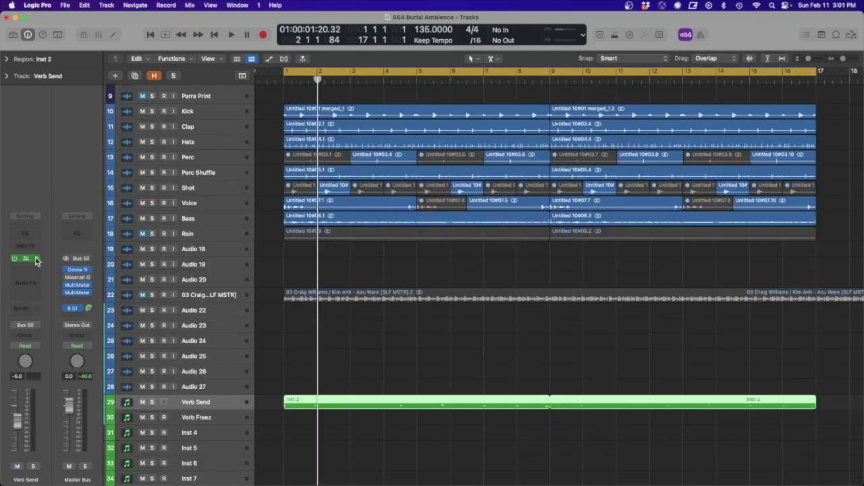
pyautogui.moveTo(579, 76); pyautogui.dragTo(472, 59)
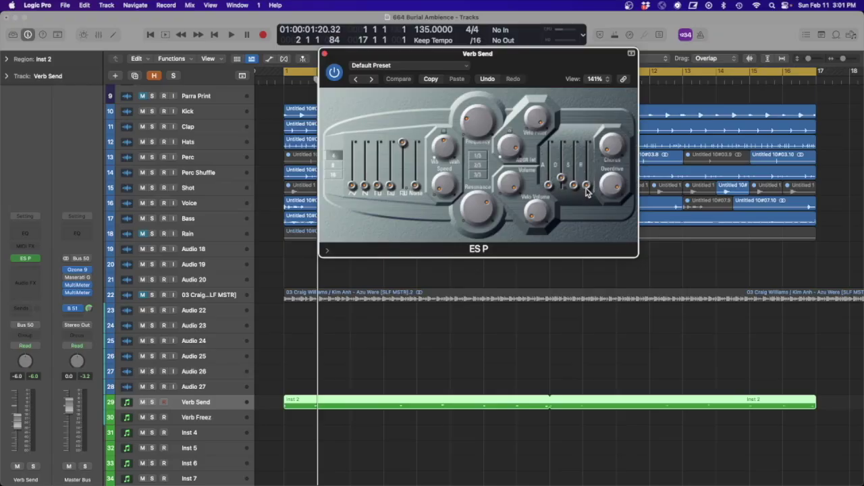
pyautogui.moveTo(575, 186); pyautogui.dragTo(578, 178)
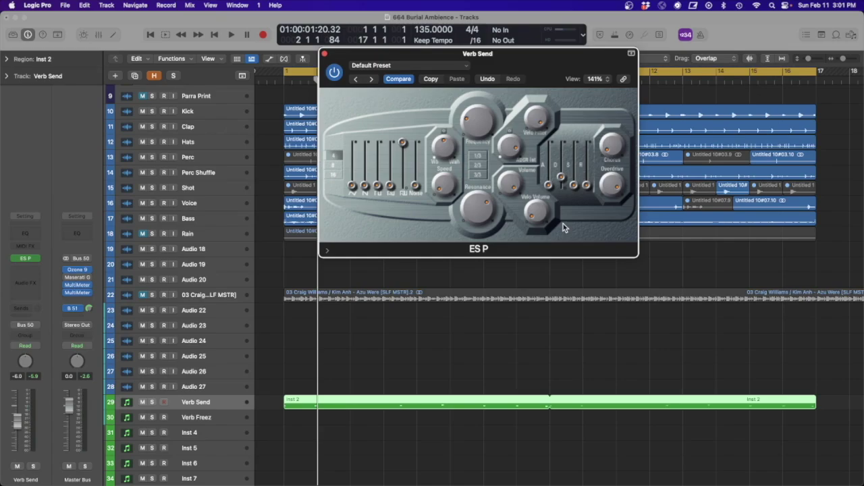
pyautogui.click(324, 54)
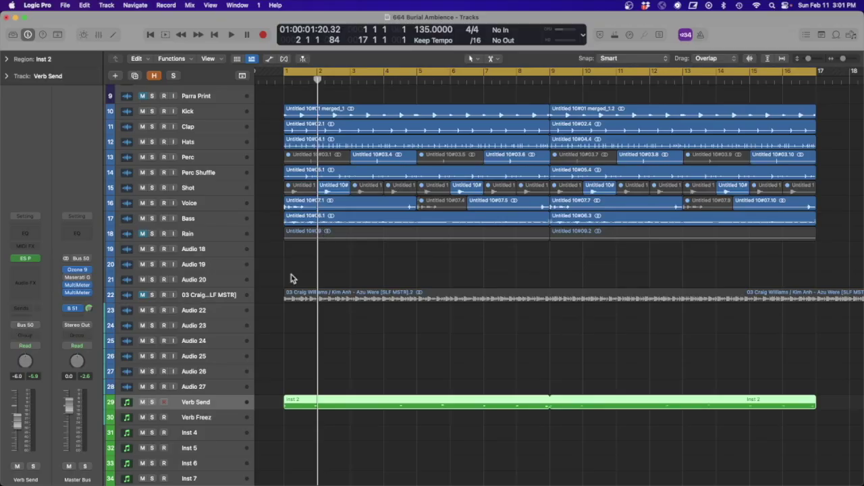
# - Add a Bus 30 send to the Verb Send track, solo the Aux 16 return and audition it
pyautogui.click(24, 310)
pyautogui.moveTo(29, 324)
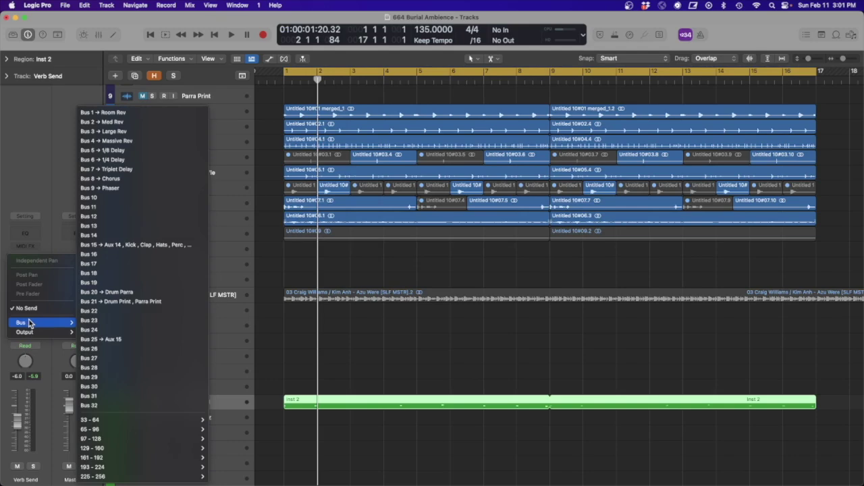
pyautogui.click(111, 386)
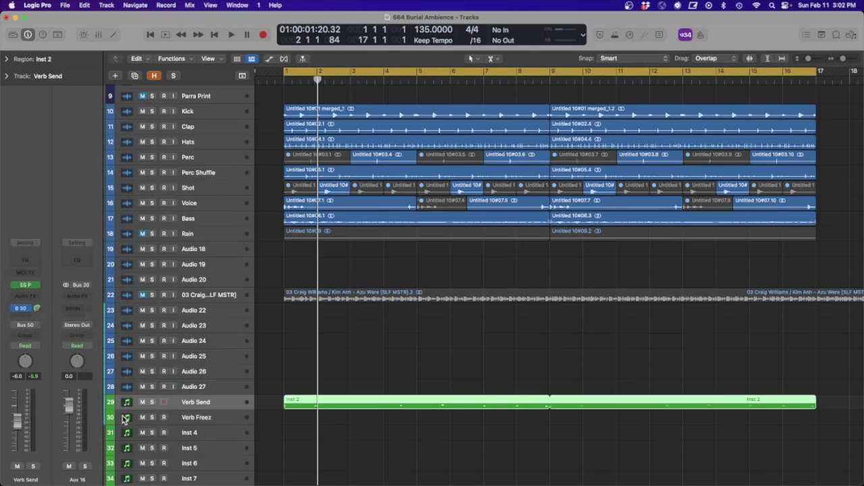
pyautogui.click(85, 467)
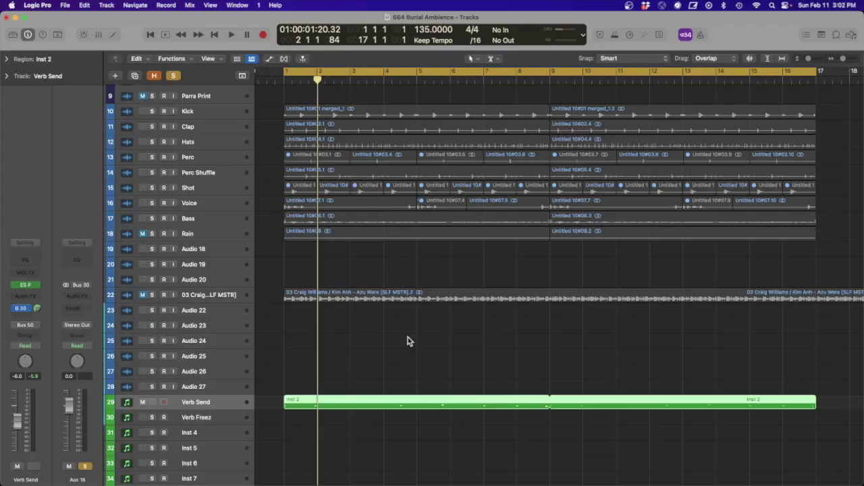
pyautogui.press('space')
pyautogui.press('space')
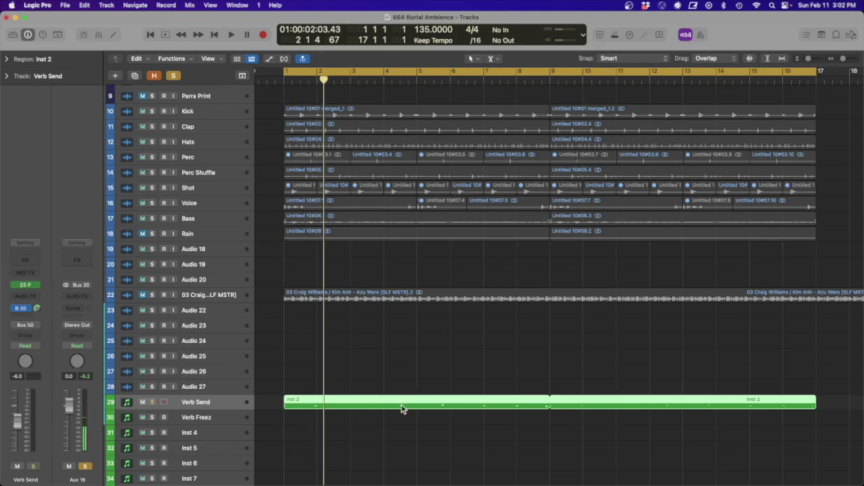
# - Examine the notes of the Verb Send track's Inst 2 region in the Piano Roll and close the editor
pyautogui.doubleClick(398, 400)
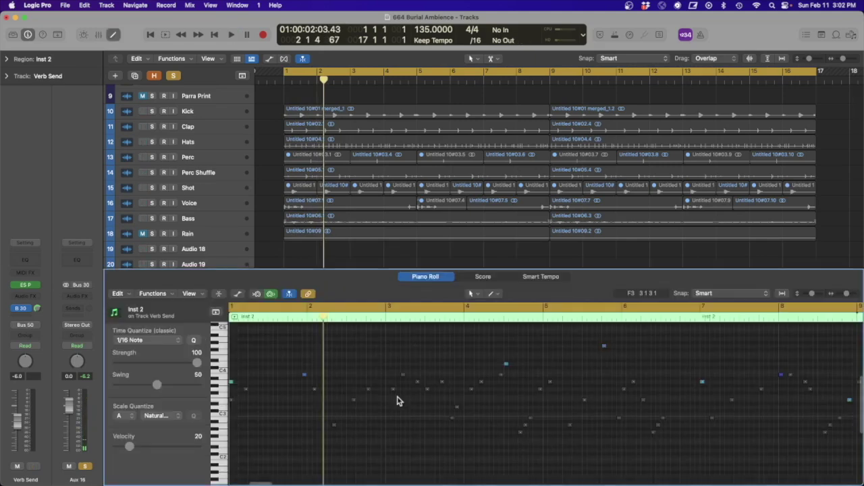
pyautogui.hscroll(-2, 405, 399)
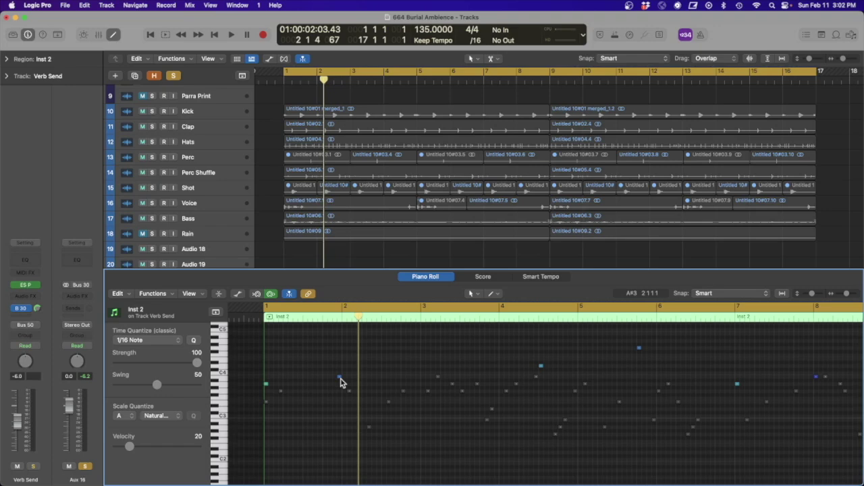
pyautogui.scroll(2, 585, 406)
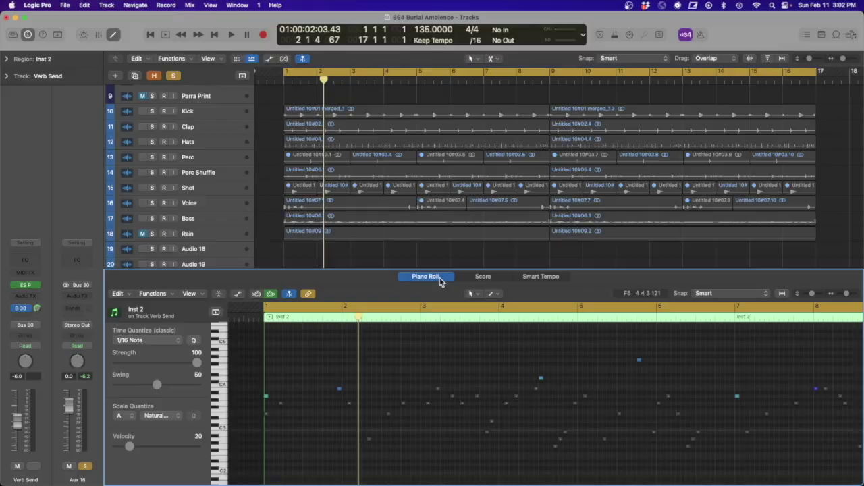
pyautogui.click(426, 277)
pyautogui.scroll(-3, 356, 361)
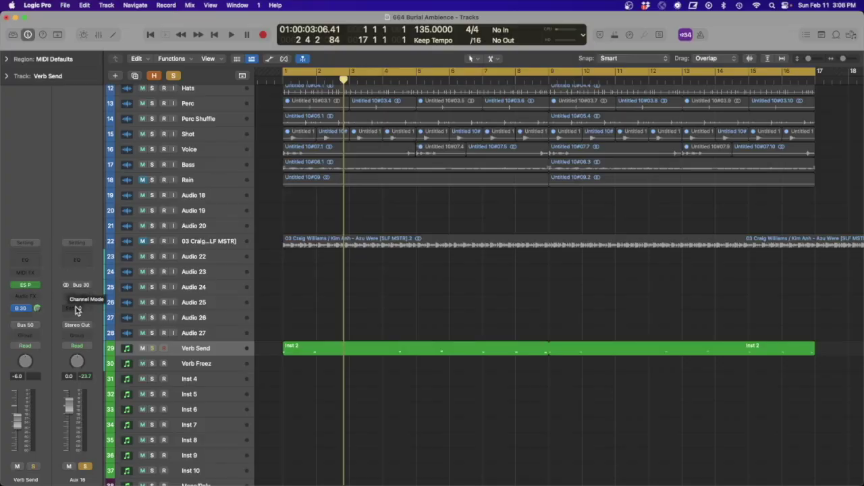
# - Insert a stereo ValhallaRoom reverb on Aux 16
pyautogui.click(77, 309)
pyautogui.moveTo(95, 288)
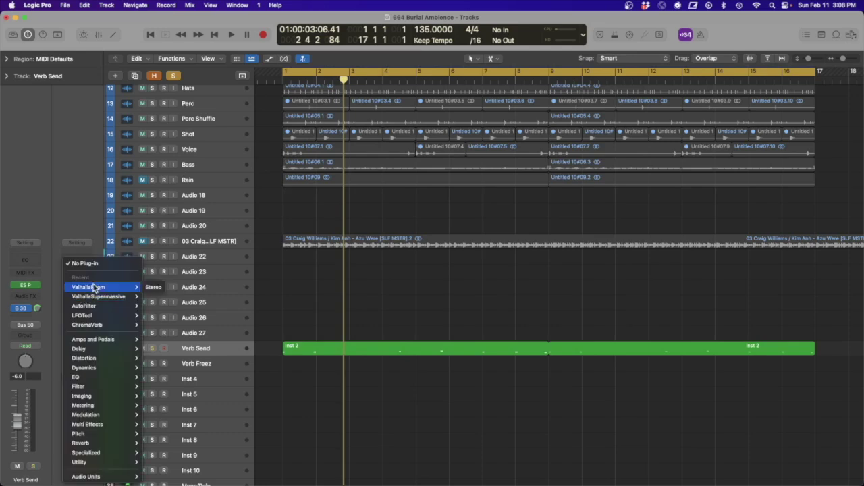
pyautogui.click(153, 287)
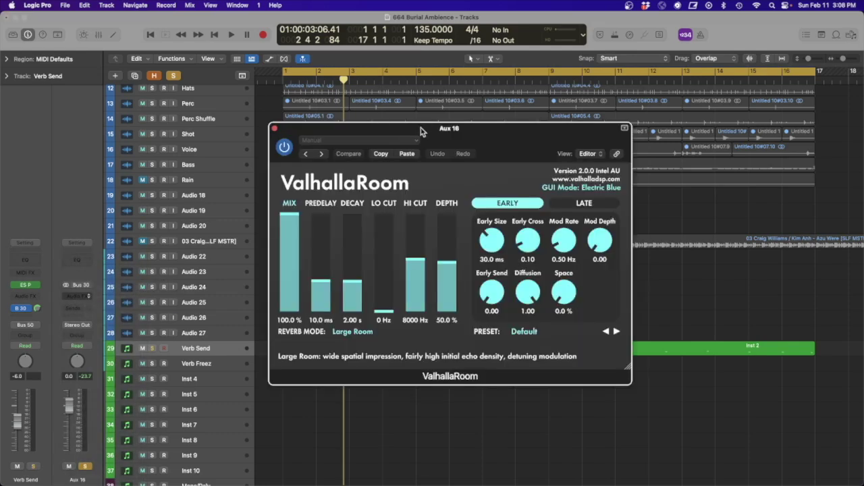
pyautogui.moveTo(420, 130); pyautogui.dragTo(420, 78)
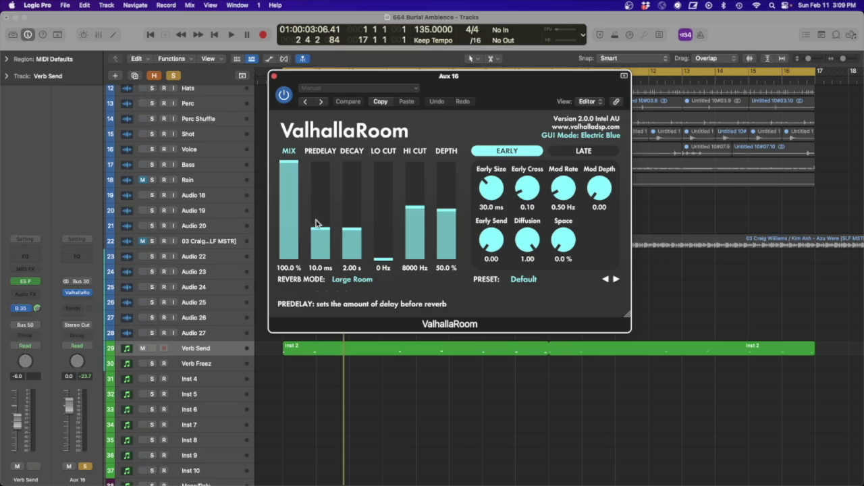
# - Set the ValhallaRoom predelay to 206.4 ms and the early size to 267.8 ms
pyautogui.moveTo(319, 232); pyautogui.dragTo(324, 187)
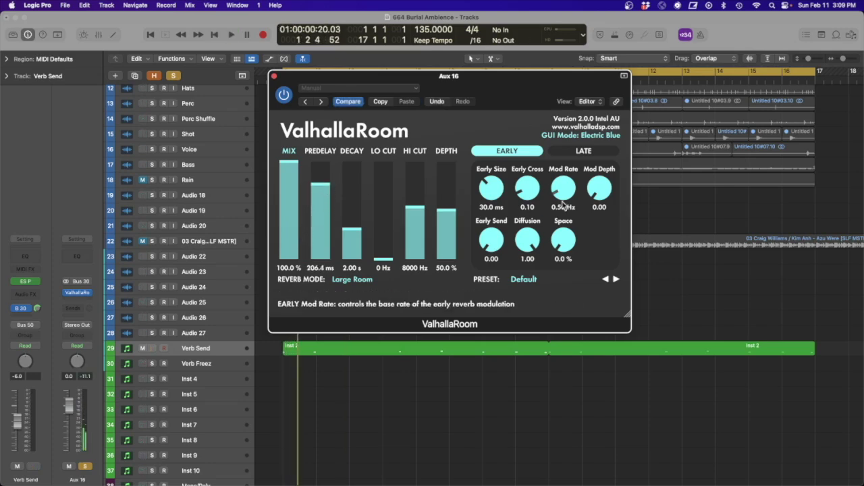
pyautogui.click(583, 151)
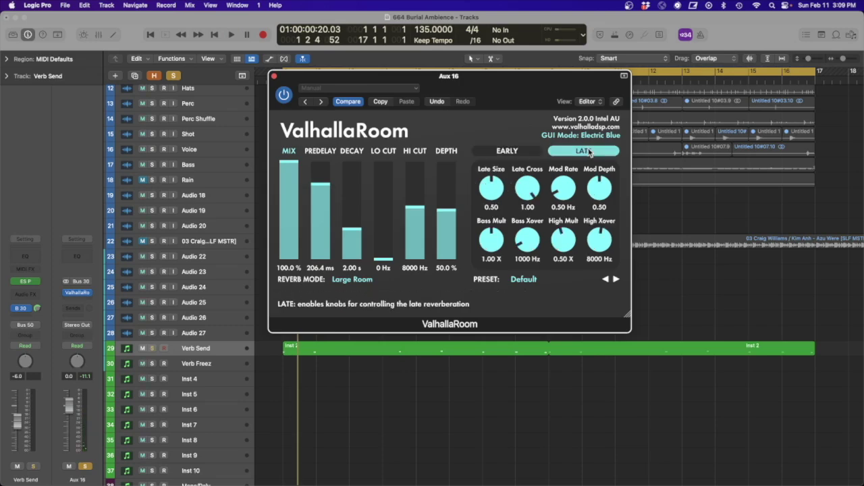
pyautogui.click(518, 153)
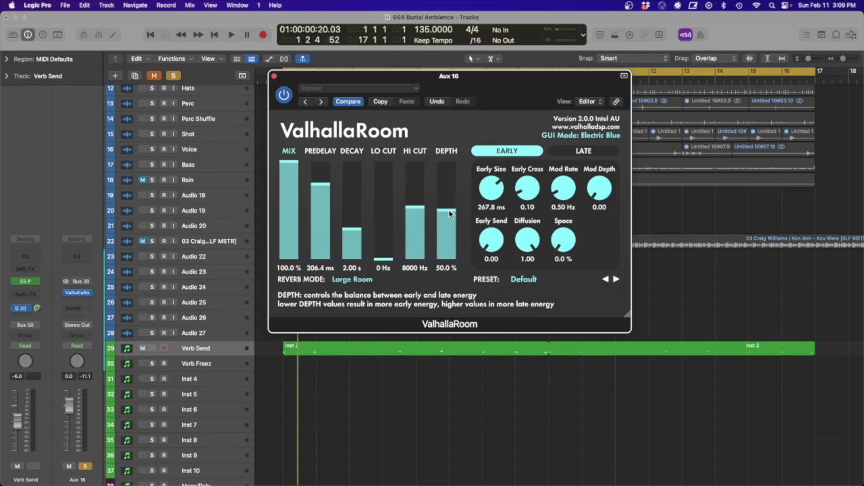
# - Set the ValhallaRoom decay to 38.64 s and depth to 79%, playing the return to hear each change
pyautogui.moveTo(353, 205); pyautogui.dragTo(353, 187)
pyautogui.press('space')
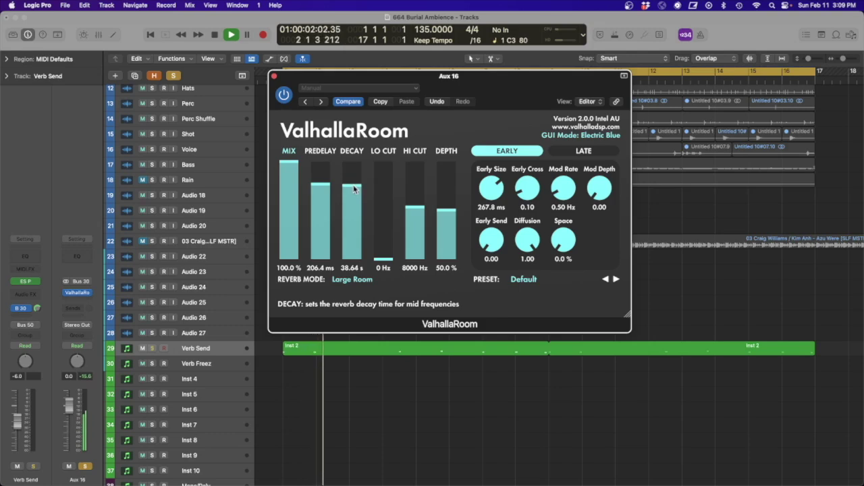
pyautogui.press('space')
pyautogui.moveTo(451, 198); pyautogui.dragTo(452, 186)
pyautogui.press('space')
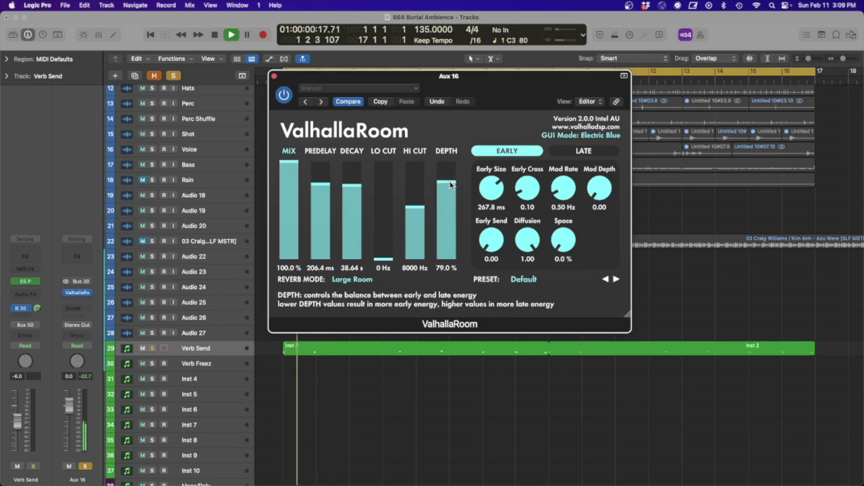
# - Set the ValhallaRoom depth to 81.7% and low cut to 170 Hz, playing the return to hear the changes
pyautogui.moveTo(451, 185); pyautogui.dragTo(453, 182)
pyautogui.press('space')
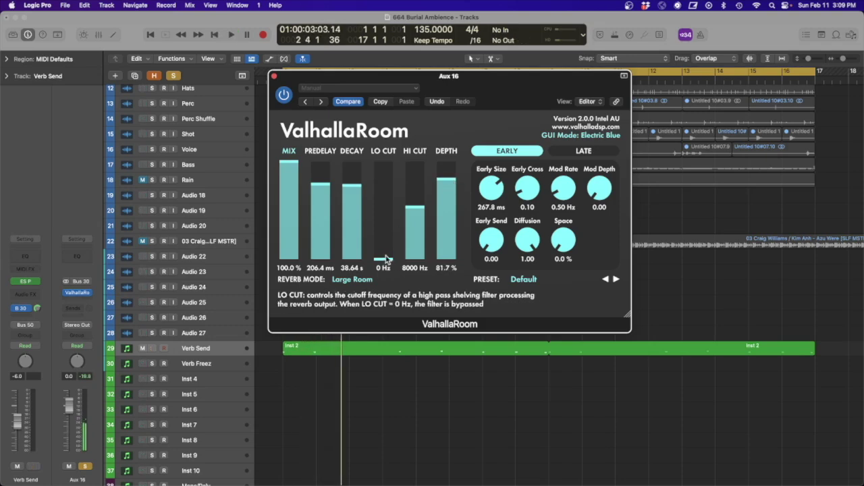
pyautogui.moveTo(389, 239); pyautogui.dragTo(389, 221)
pyautogui.press('space')
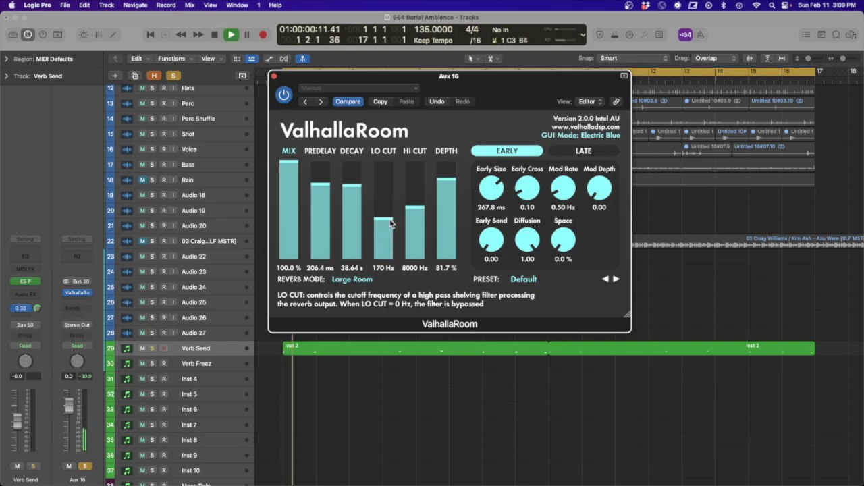
pyautogui.moveTo(389, 221); pyautogui.dragTo(389, 223)
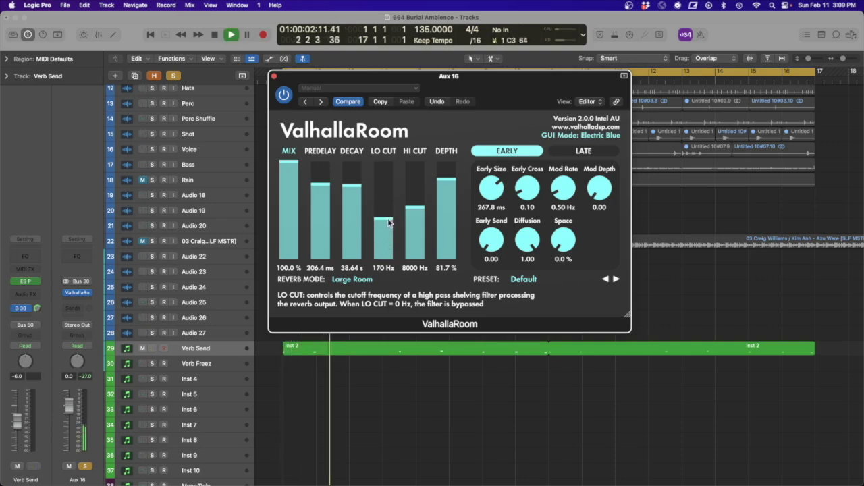
# - Set the ValhallaRoom early size to 501.0 ms, decay to 21.95 s and depth to 77.7%
pyautogui.moveTo(495, 186); pyautogui.dragTo(495, 181)
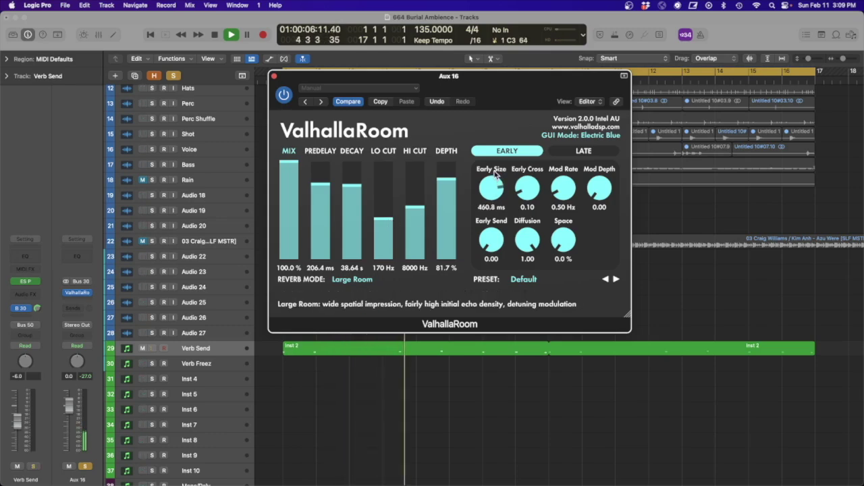
pyautogui.moveTo(496, 180); pyautogui.dragTo(492, 191)
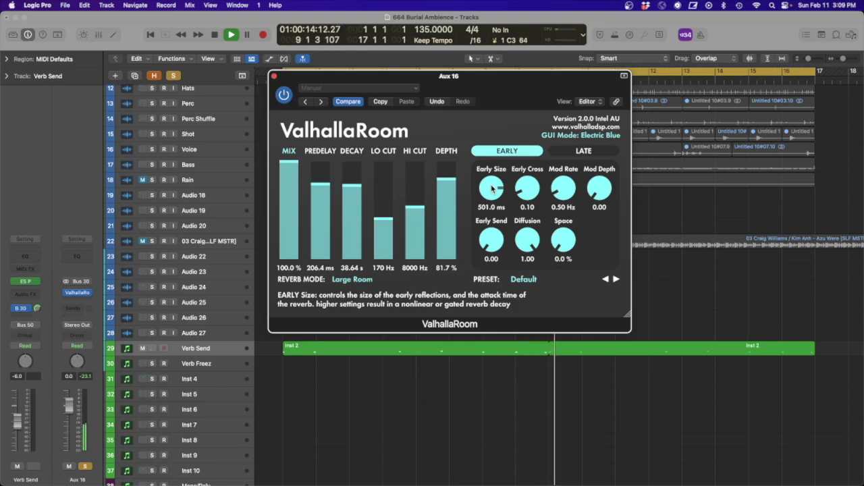
pyautogui.press('space')
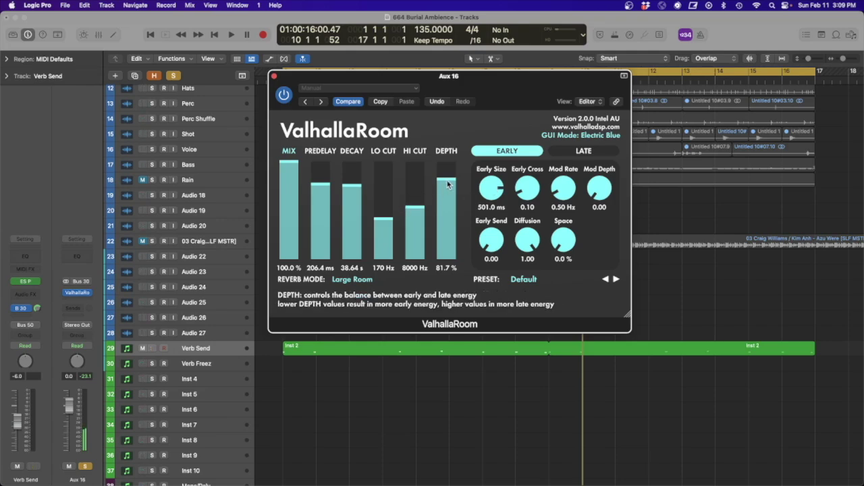
pyautogui.moveTo(349, 194); pyautogui.dragTo(348, 202)
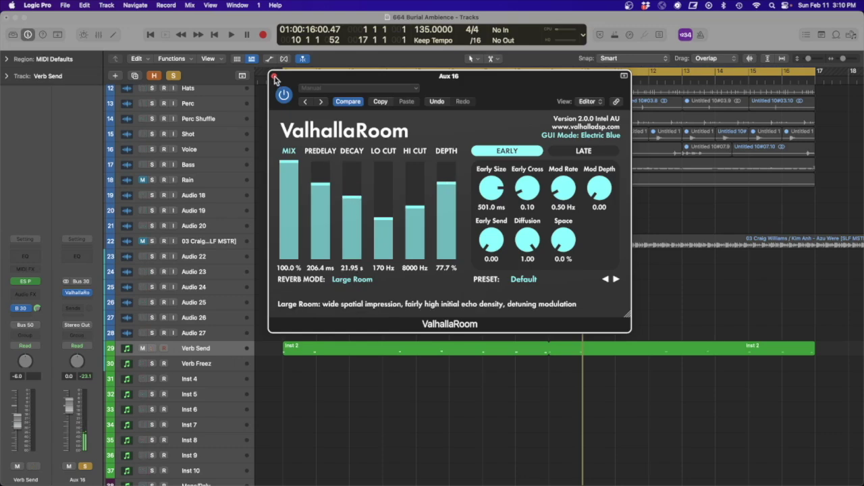
pyautogui.click(274, 77)
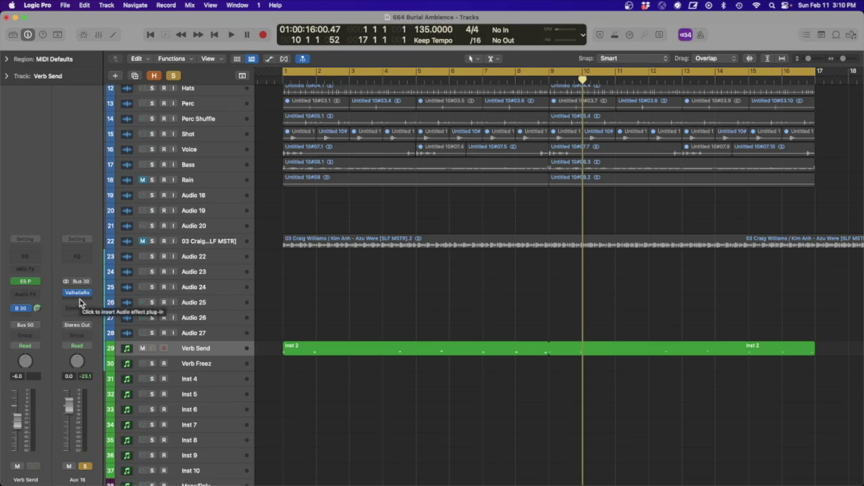
# - Add a Channel EQ after the reverb on Aux 16 and raise its low-cut band to about 250 Hz during playback
pyautogui.click(80, 257)
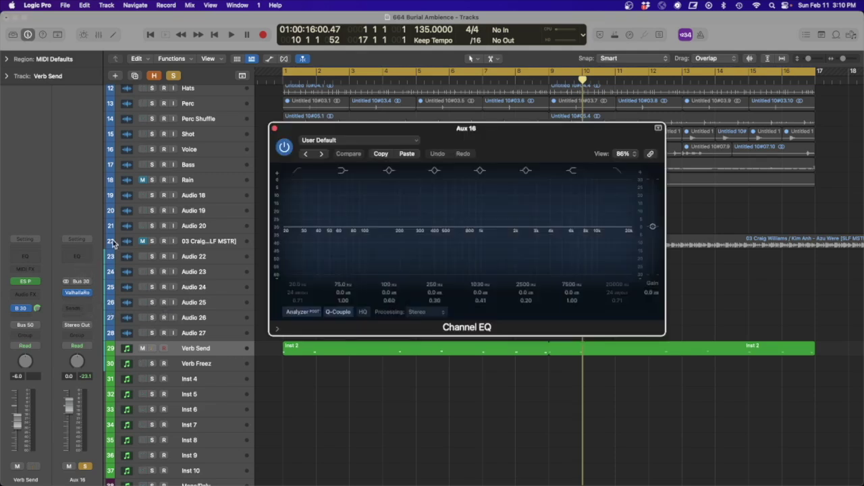
pyautogui.moveTo(362, 132); pyautogui.dragTo(374, 86)
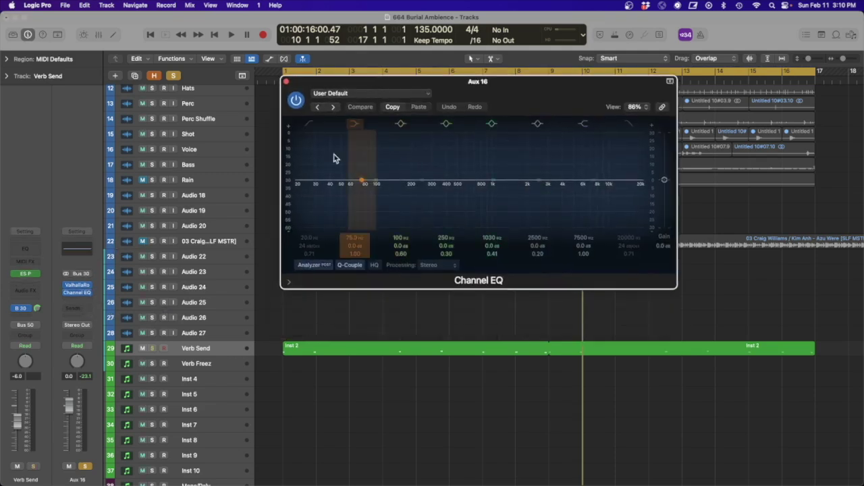
pyautogui.press('Return')
pyautogui.press('space')
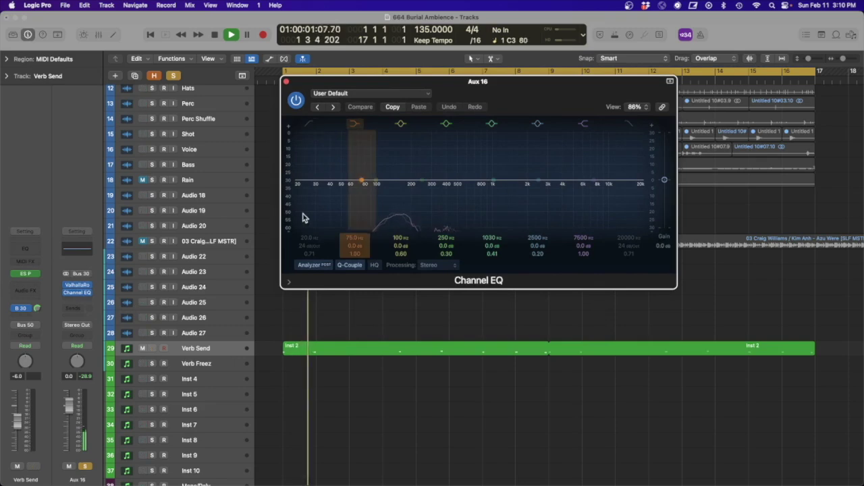
pyautogui.click(309, 168)
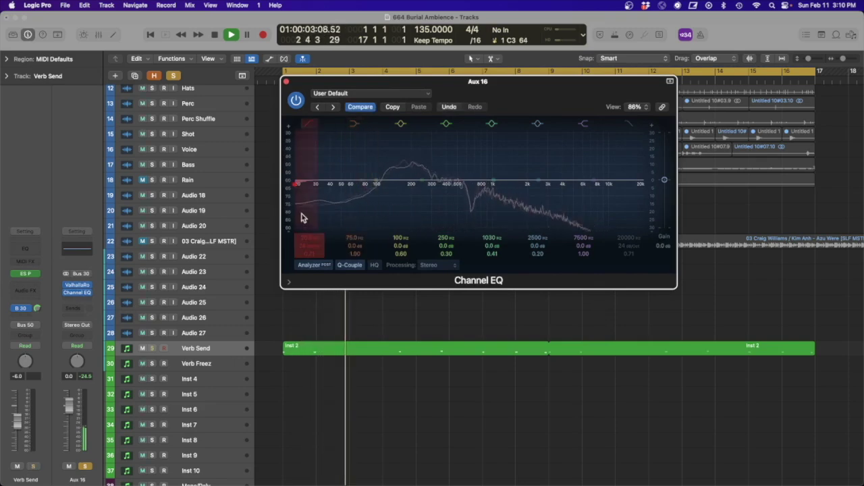
pyautogui.moveTo(299, 241); pyautogui.dragTo(304, 235)
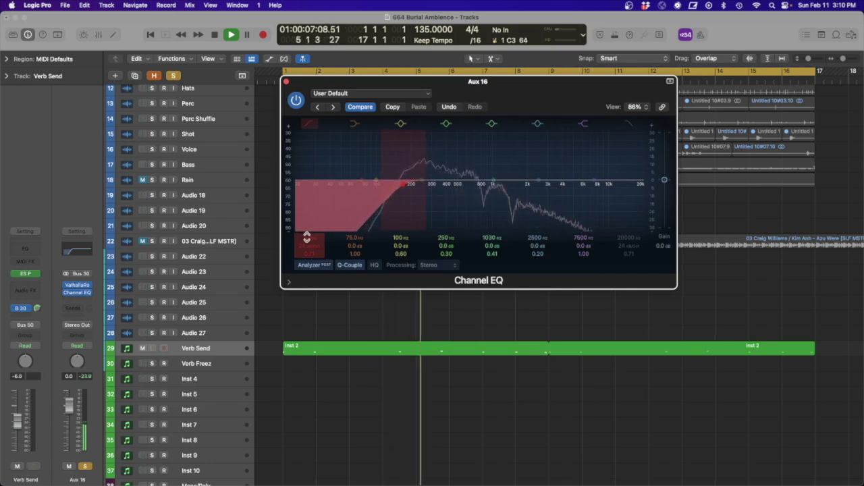
pyautogui.moveTo(307, 236); pyautogui.dragTo(307, 235)
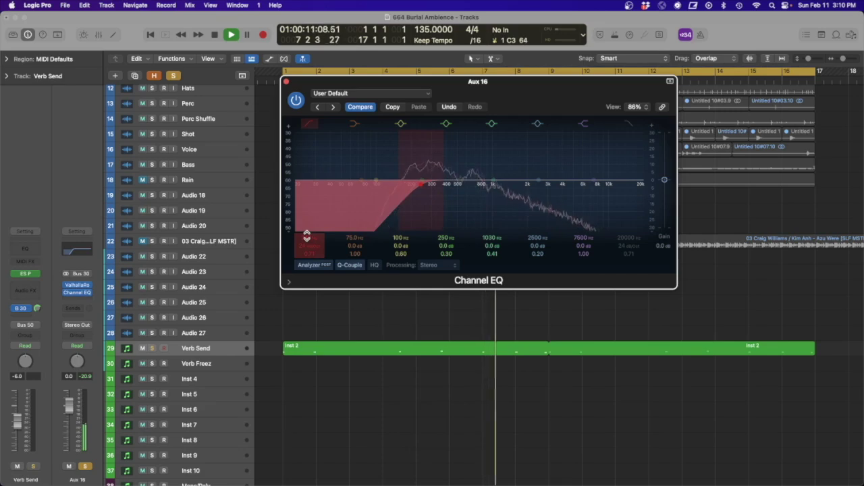
pyautogui.click(285, 81)
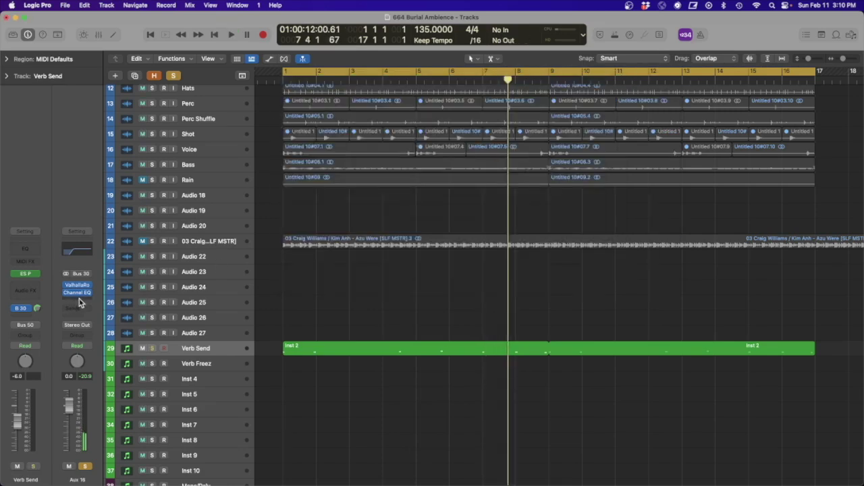
# - Insert a Compressor after the Channel EQ on Aux 16
pyautogui.click(79, 304)
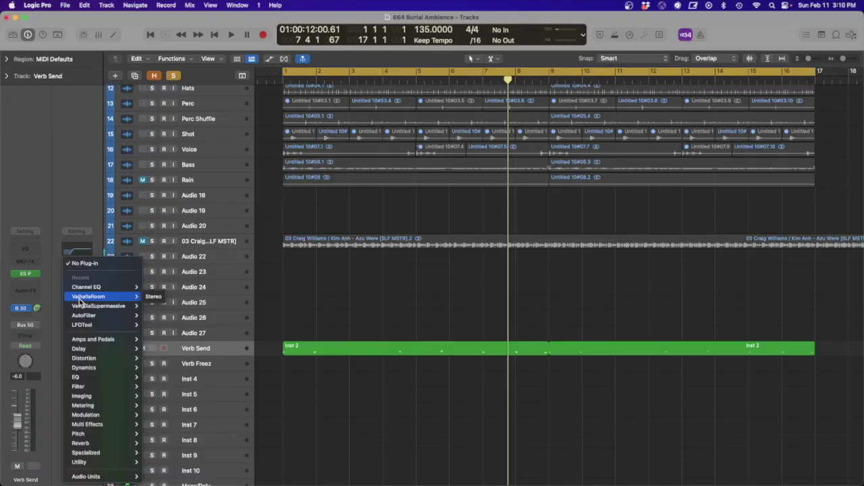
pyautogui.moveTo(84, 367)
pyautogui.moveTo(169, 376)
pyautogui.click(212, 377)
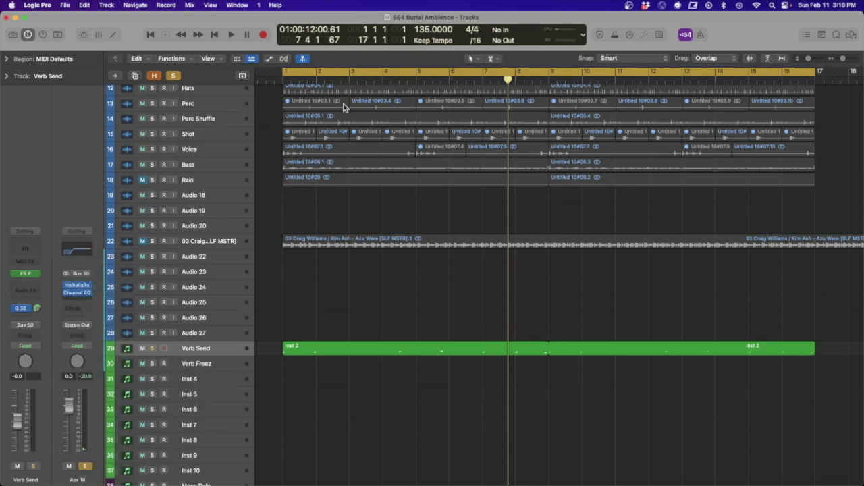
pyautogui.moveTo(403, 128); pyautogui.dragTo(378, 77)
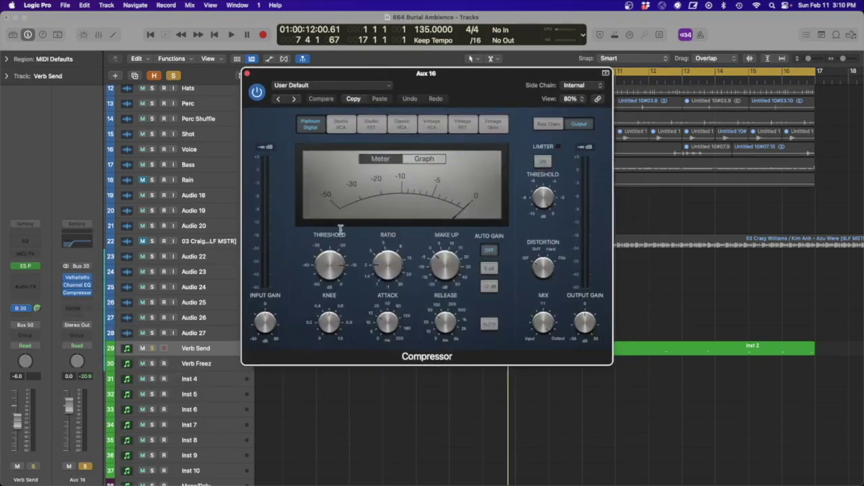
# - Set the Compressor's side chain to Bus 30 and load the Sidechain preset from My Favorites
pyautogui.click(577, 86)
pyautogui.moveTo(590, 132)
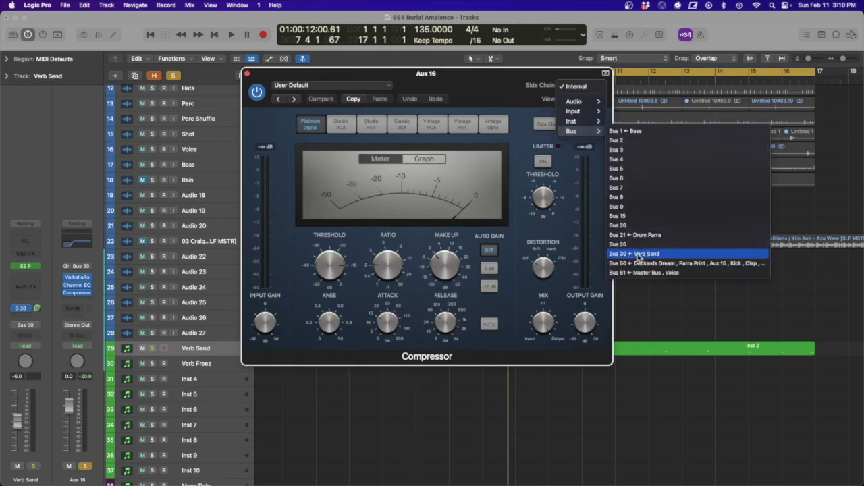
pyautogui.press('Escape')
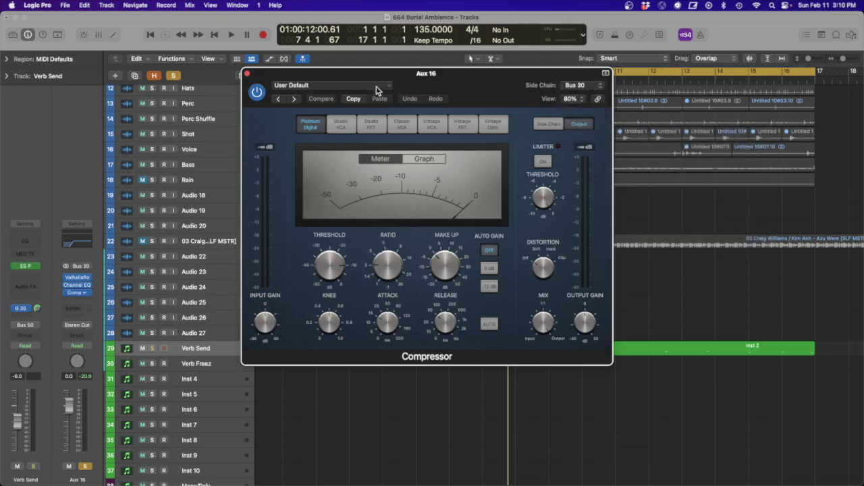
pyautogui.click(381, 82)
pyautogui.moveTo(341, 270)
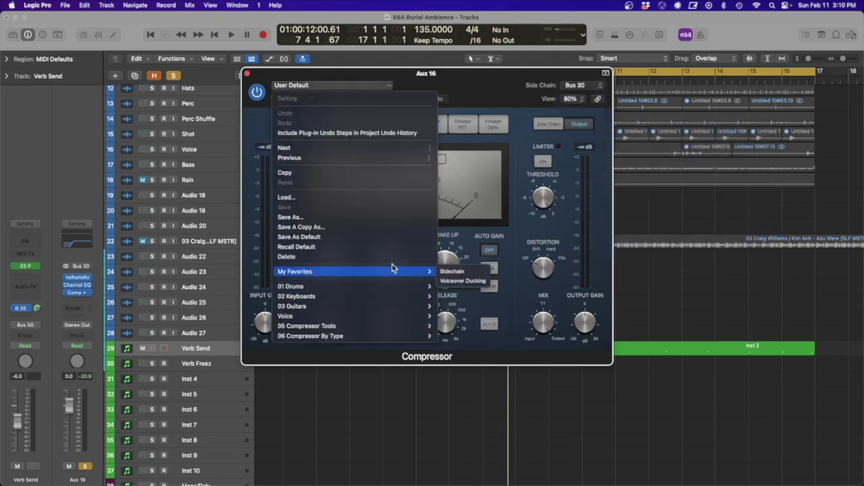
pyautogui.click(453, 271)
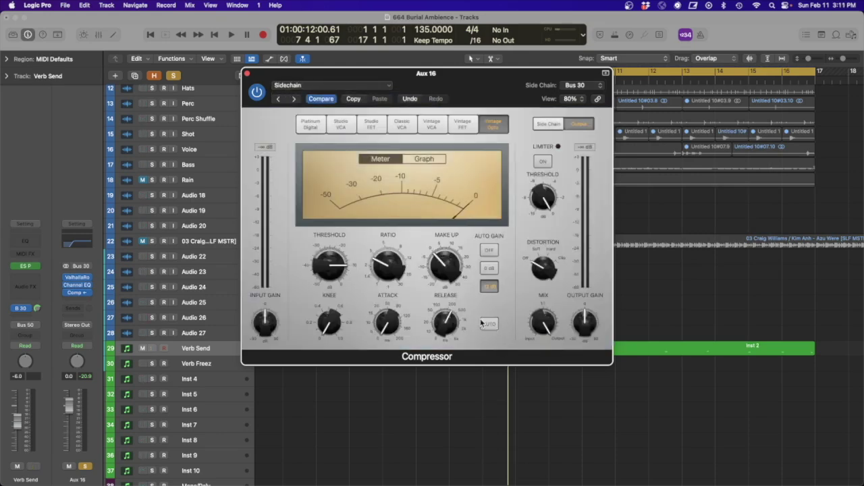
# - Lower the Compressor's threshold below -15.5 dB while playing the reverb return
pyautogui.press('space')
pyautogui.moveTo(329, 265); pyautogui.dragTo(329, 271)
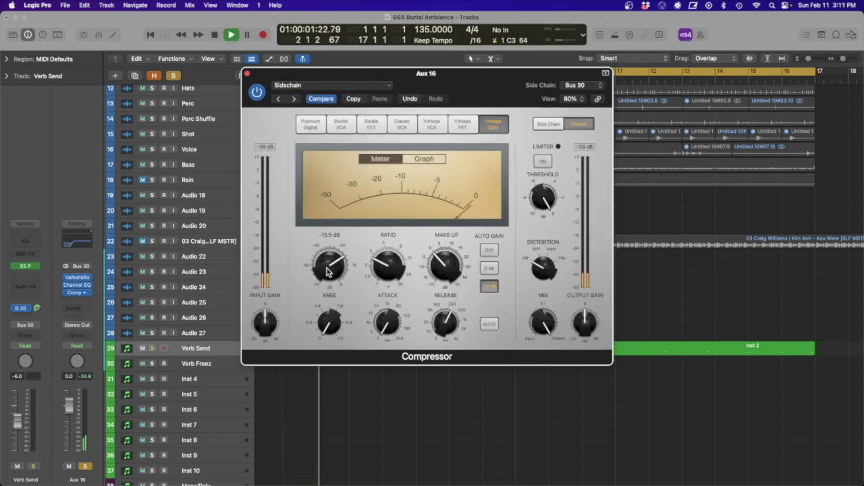
pyautogui.moveTo(329, 270); pyautogui.dragTo(330, 271)
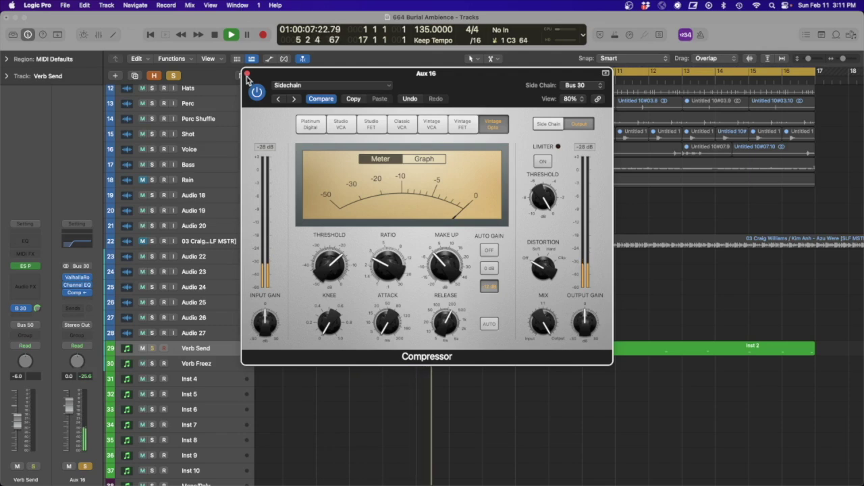
pyautogui.press('space')
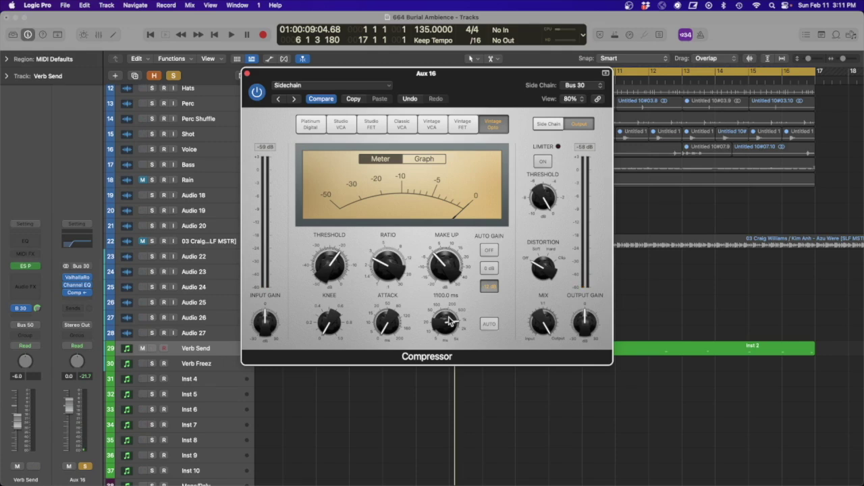
# - Set the Compressor's release to 1700 ms, check it during playback and close the plug-in
pyautogui.press('space')
pyautogui.scroll(3, 450, 321)
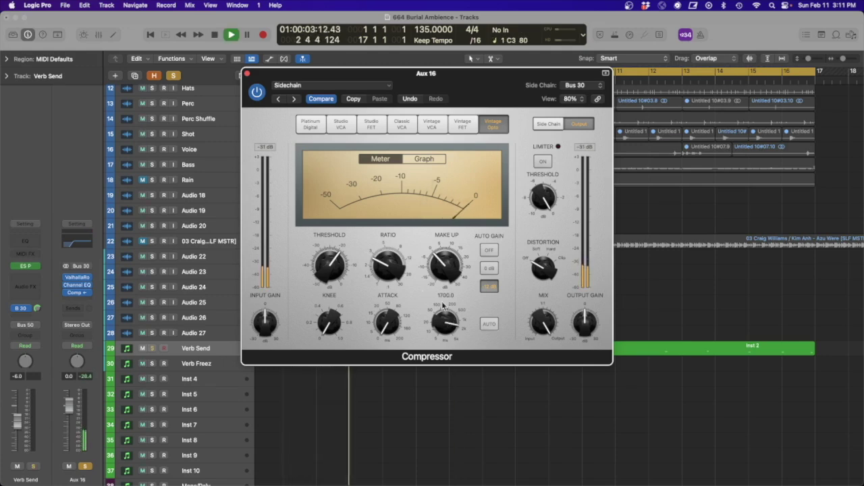
pyautogui.moveTo(380, 263)
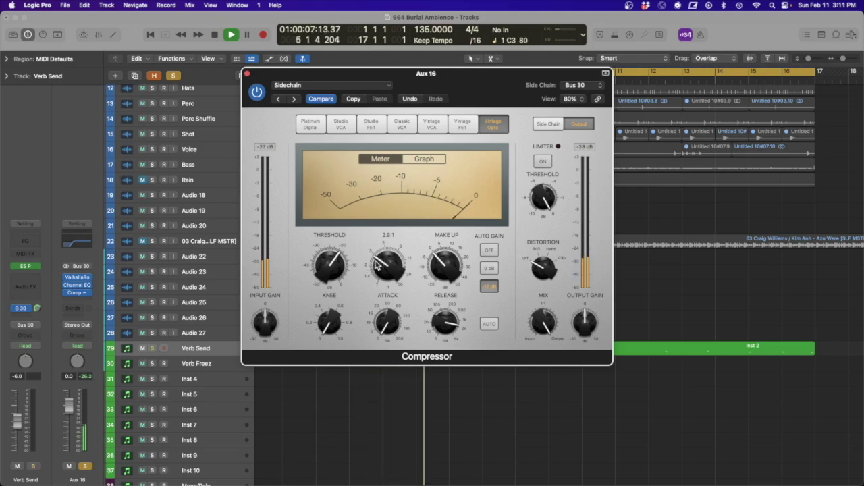
pyautogui.press('space')
pyautogui.click(246, 75)
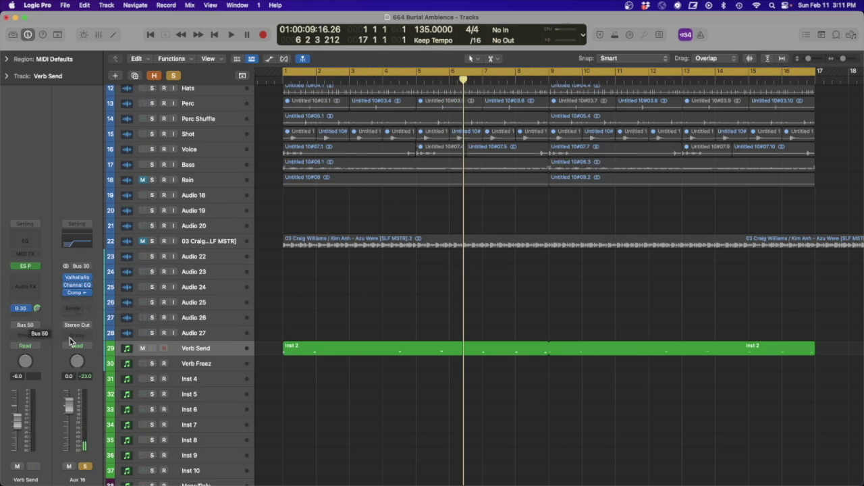
# - Switch the Verb Send track's Bus 30 send to Pre Fader and pull the track's fader down to -∞
pyautogui.click(414, 350)
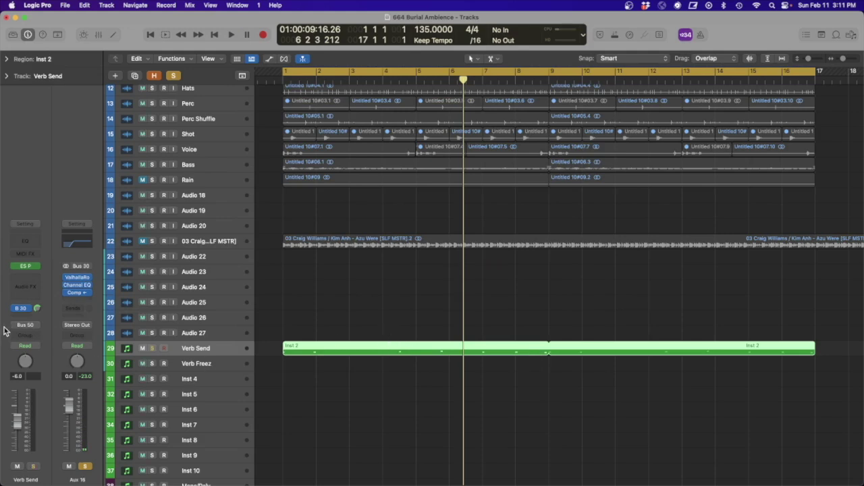
pyautogui.click(27, 310)
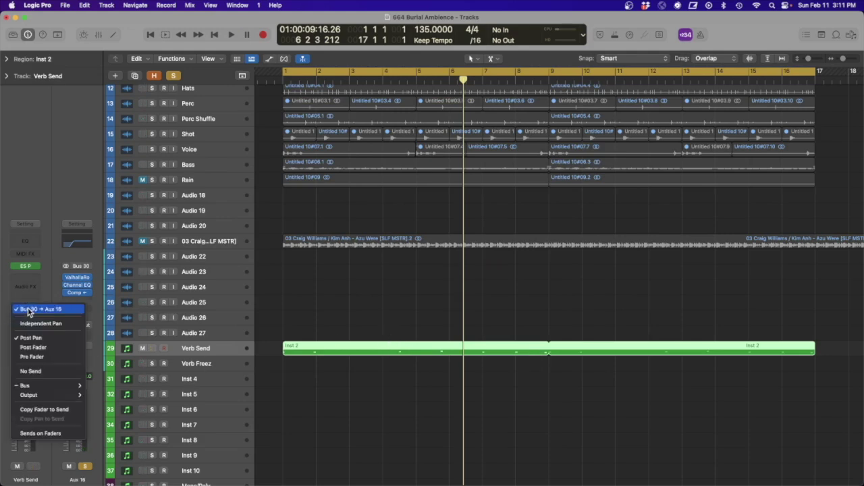
pyautogui.click(38, 358)
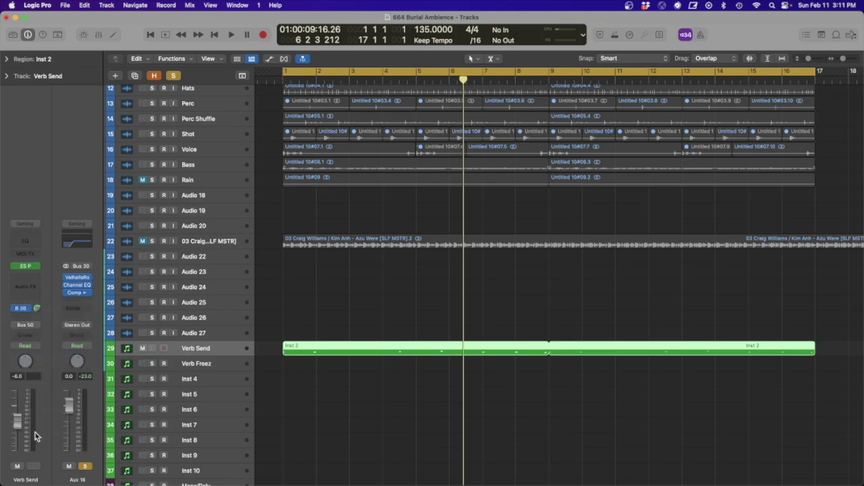
# - Turn off solo on Aux 16 and fit the whole arrangement in the Tracks area
pyautogui.click(86, 465)
pyautogui.click(351, 334)
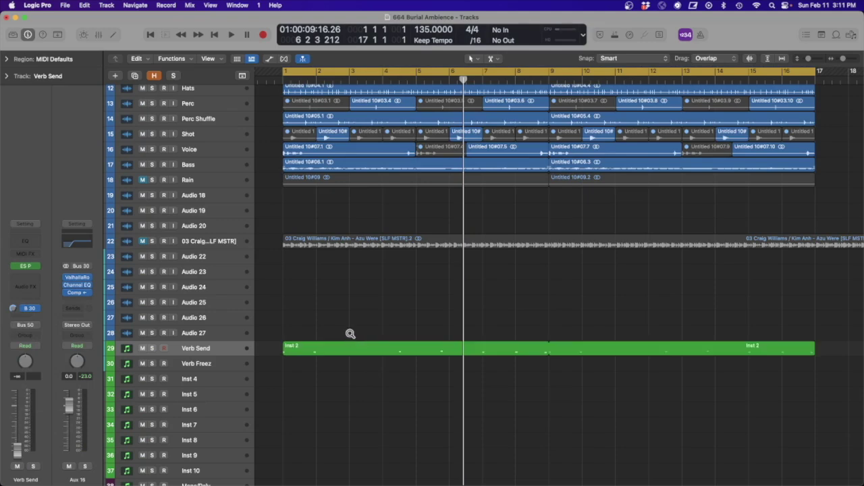
pyautogui.press('z')
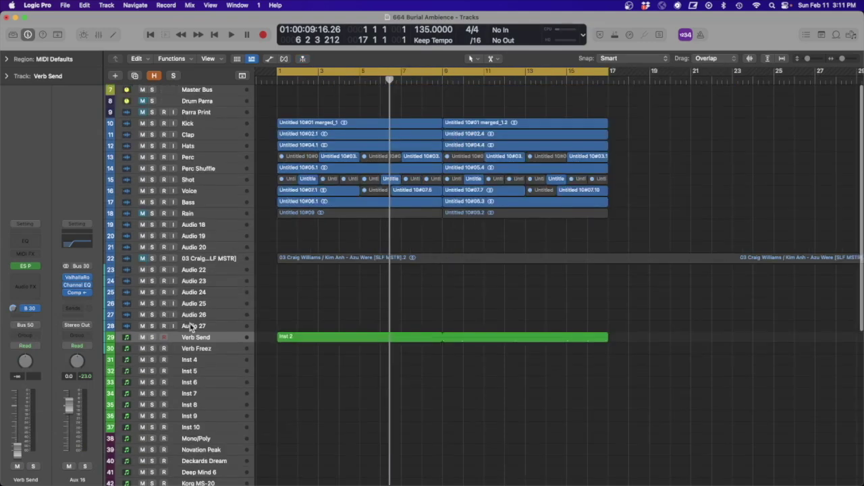
# - Solo the Verb Send track to hear its reverb from the start of the project, and turn the solo off
pyautogui.click(152, 337)
pyautogui.press('Return')
pyautogui.press('space')
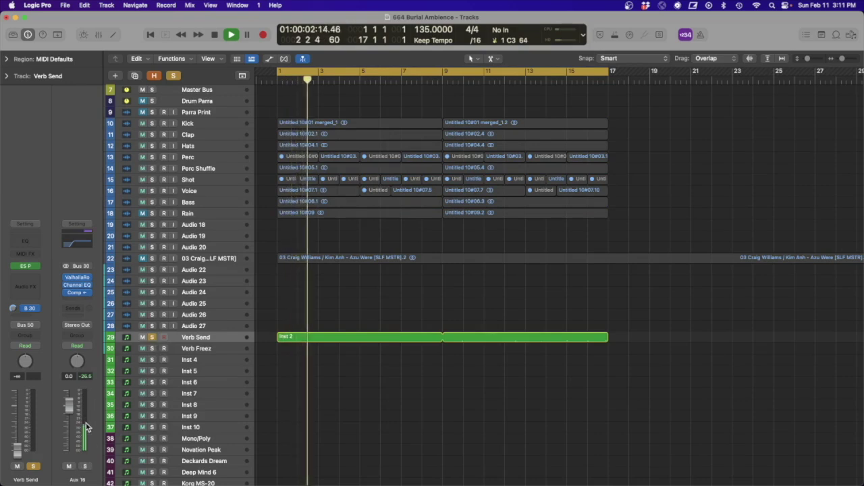
pyautogui.press('space')
pyautogui.click(152, 337)
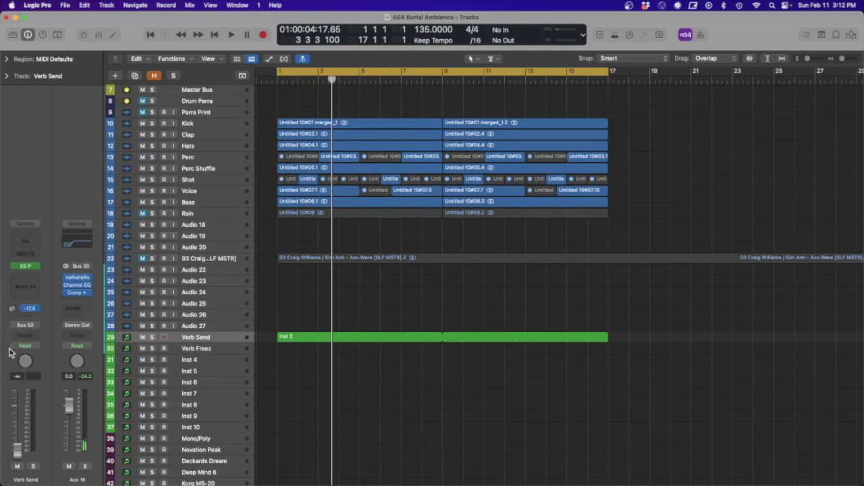
# - Play the mix from the project start and raise the Verb Send track's Bus 30 send level to about -14.4 dB
pyautogui.press('Return')
pyautogui.press('space')
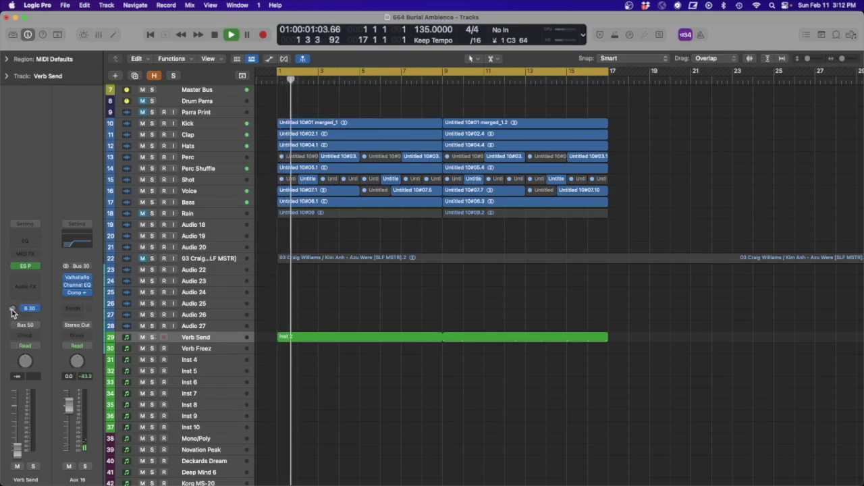
pyautogui.moveTo(12, 312)
pyautogui.mouseDown()
pyautogui.moveTo(13, 325)
pyautogui.moveTo(13, 308)
pyautogui.mouseUp()
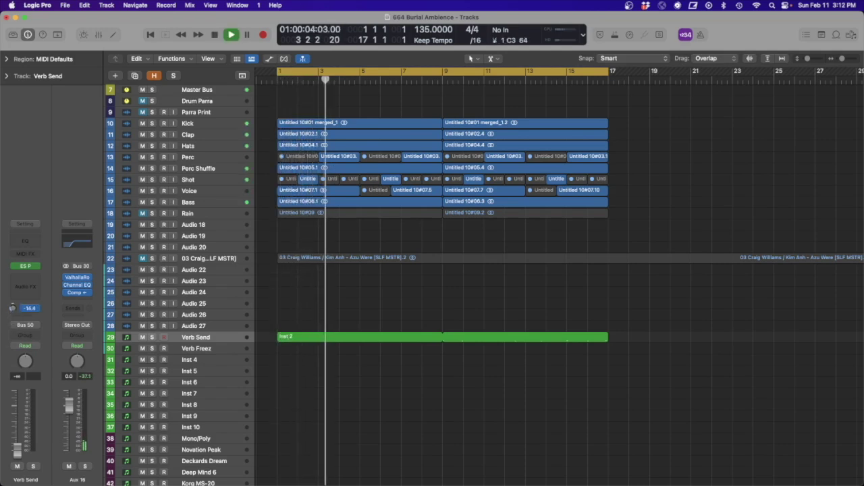
# - Insert the Soundtoys Decapitator plug-in on Aux 16, after the Compressor
pyautogui.click(78, 301)
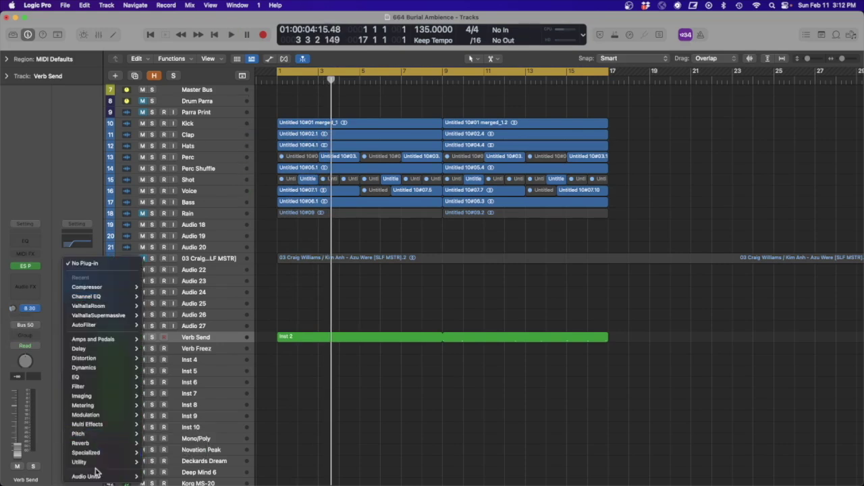
pyautogui.moveTo(98, 477)
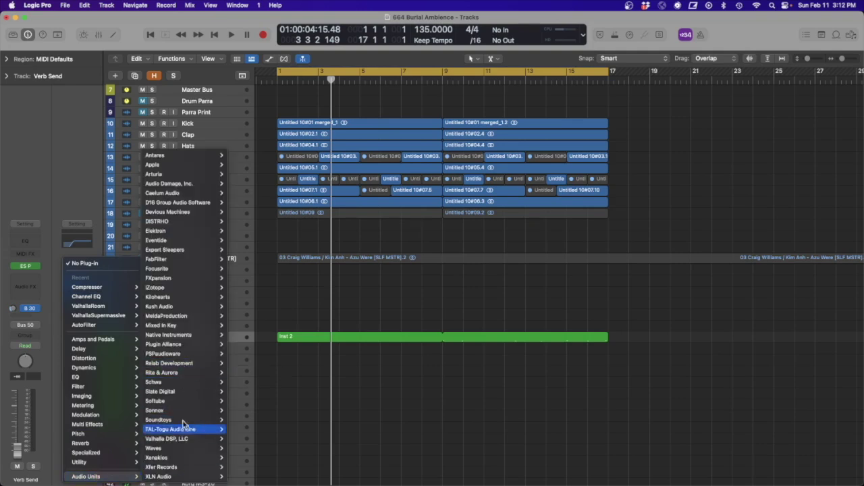
pyautogui.moveTo(179, 440)
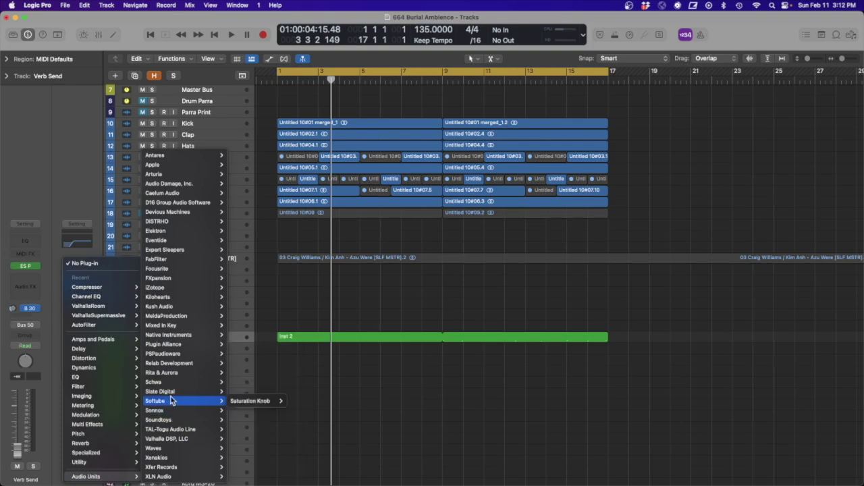
pyautogui.moveTo(172, 420)
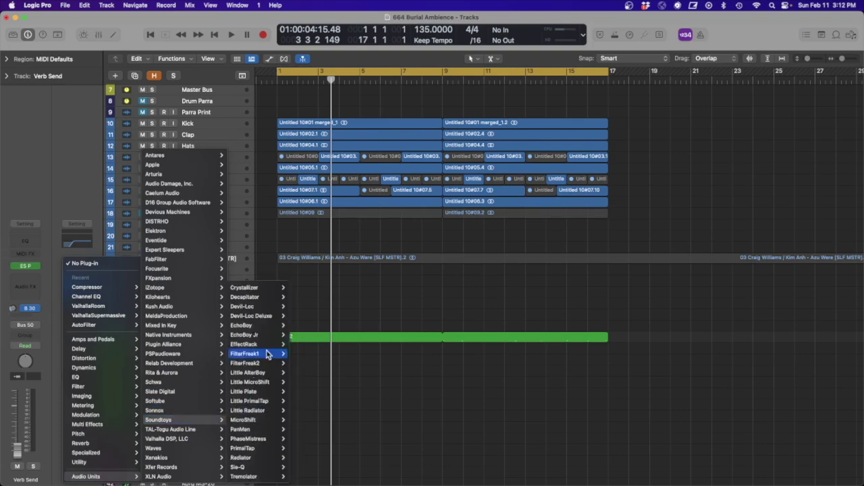
pyautogui.click(301, 297)
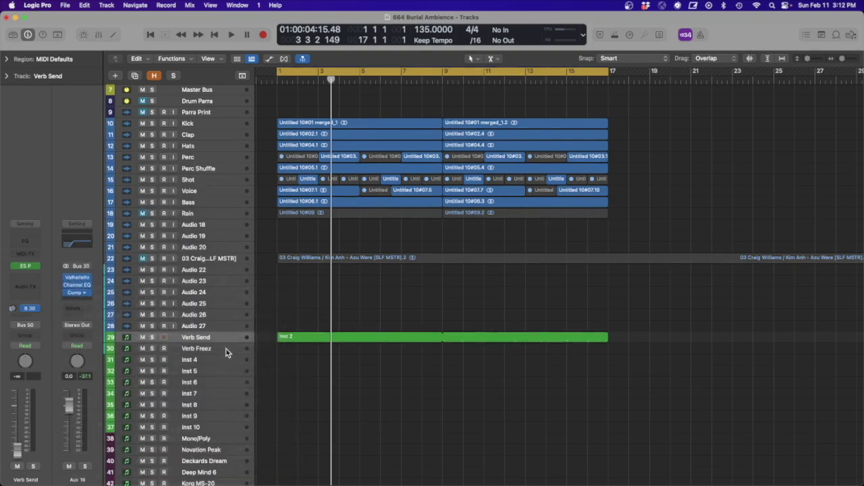
# - With the Verb Send track soloed, adjust the Decapitator's drive during playback and close the plug-in
pyautogui.press('s')
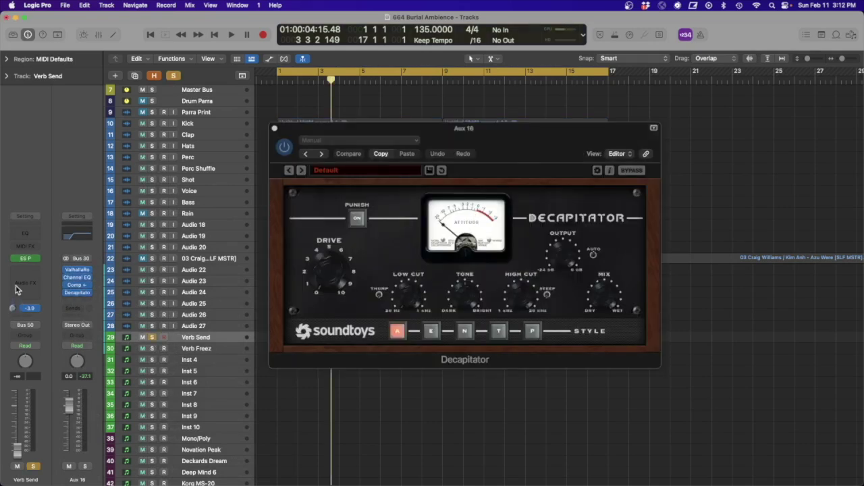
pyautogui.moveTo(435, 141); pyautogui.dragTo(505, 111)
pyautogui.press('space')
pyautogui.moveTo(426, 261); pyautogui.dragTo(406, 220)
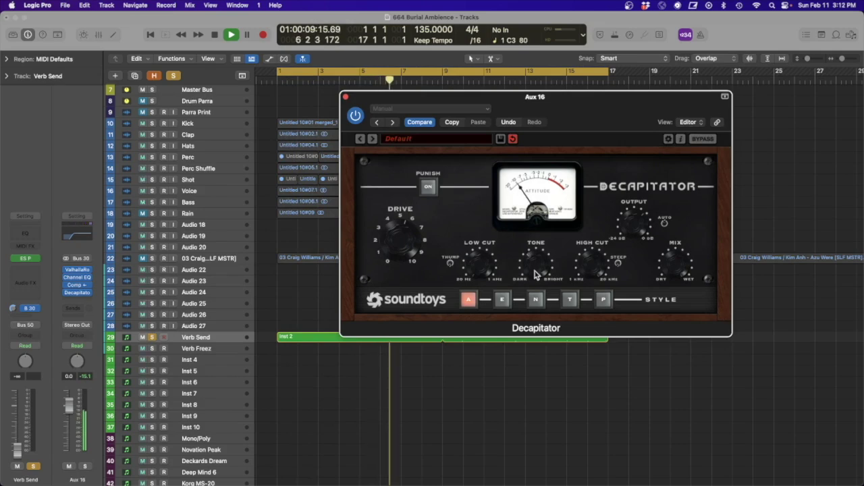
pyautogui.click(346, 99)
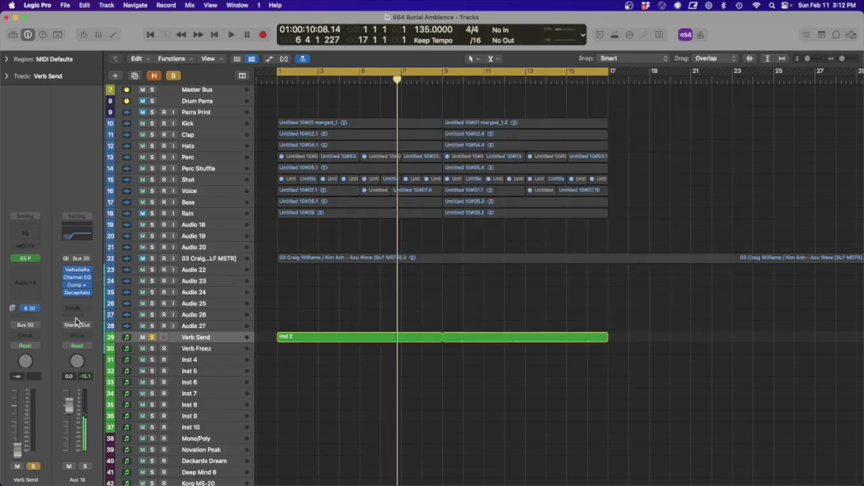
# - Turn off solo on Verb Send and lower its Bus 30 send to about -17.4 dB while the full mix plays
pyautogui.click(152, 337)
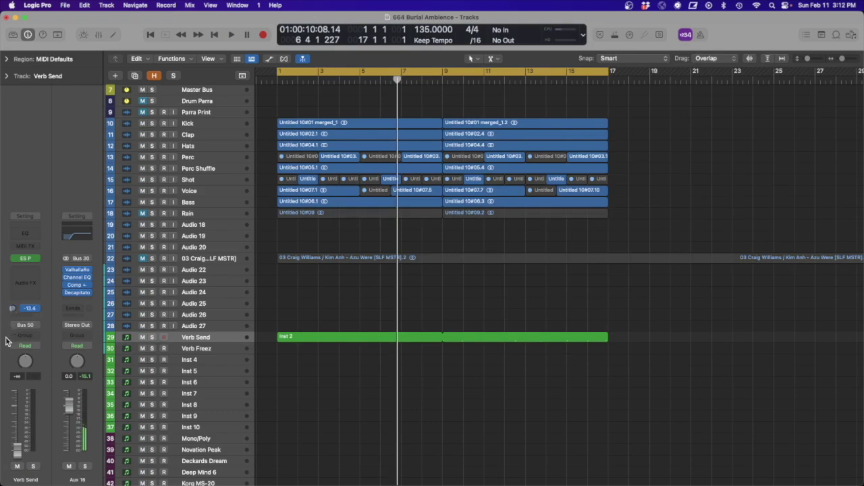
pyautogui.press('Return')
pyautogui.press('space')
pyautogui.moveTo(15, 312); pyautogui.dragTo(15, 336)
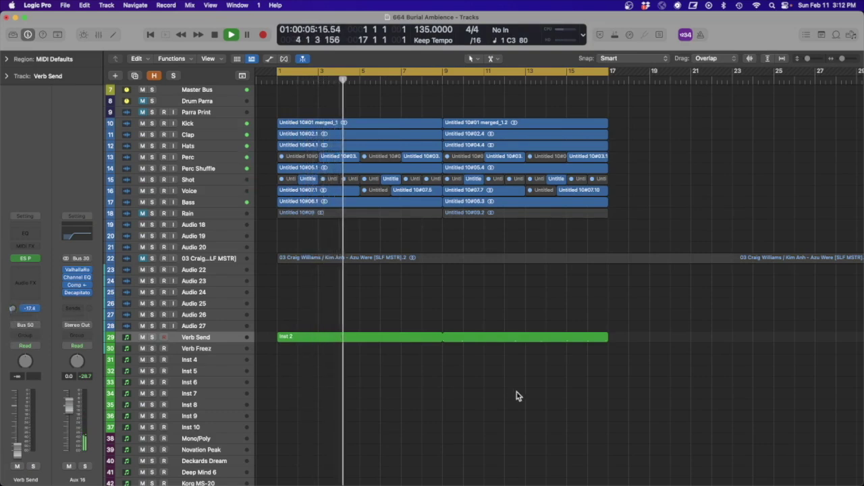
# - Fit the whole arrangement in view and lower the Verb Send track's Bus 30 send slightly further during playback
pyautogui.moveTo(631, 390); pyautogui.dragTo(284, 72)
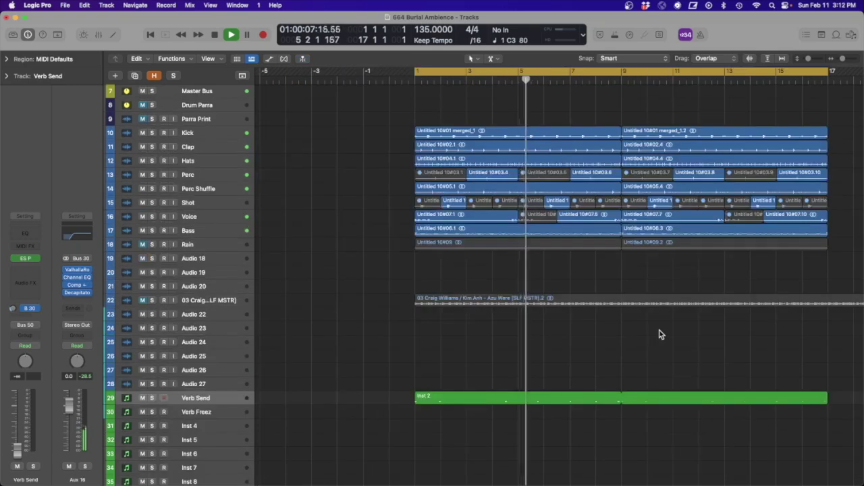
pyautogui.keyDown('ctrl'); pyautogui.keyDown('alt'); pyautogui.click(637, 274); pyautogui.keyUp('alt'); pyautogui.keyUp('ctrl')
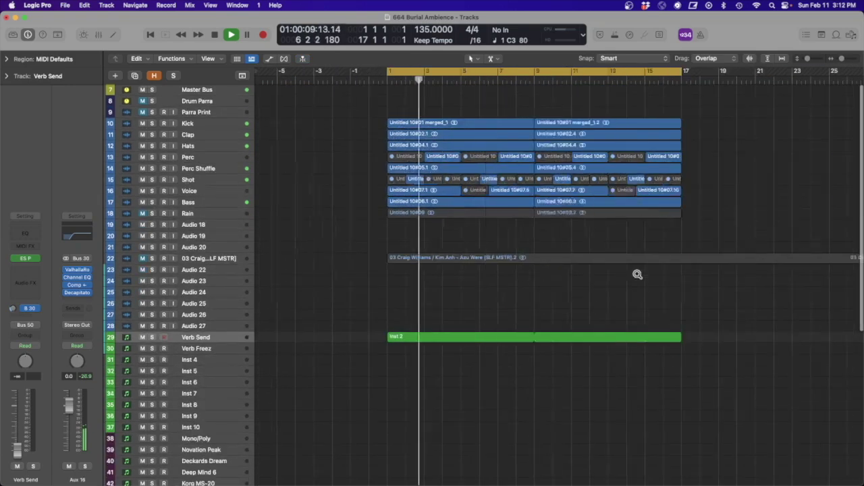
pyautogui.keyDown('ctrl'); pyautogui.keyDown('alt'); pyautogui.click(637, 275); pyautogui.keyUp('alt'); pyautogui.keyUp('ctrl')
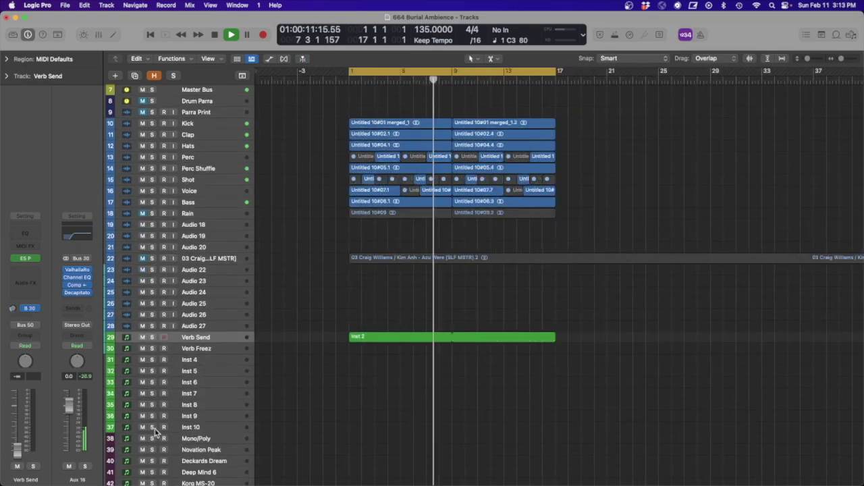
pyautogui.moveTo(12, 308); pyautogui.dragTo(14, 318)
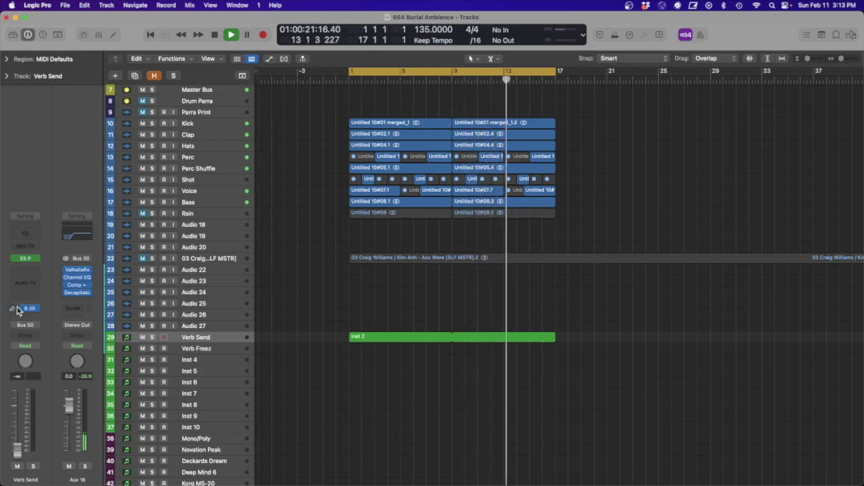
pyautogui.scroll(-5, 15, 309)
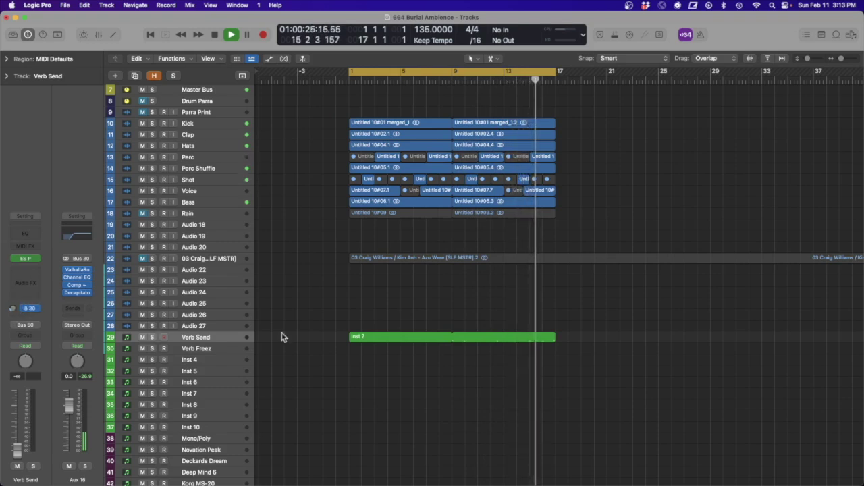
pyautogui.moveTo(598, 382); pyautogui.dragTo(271, 76)
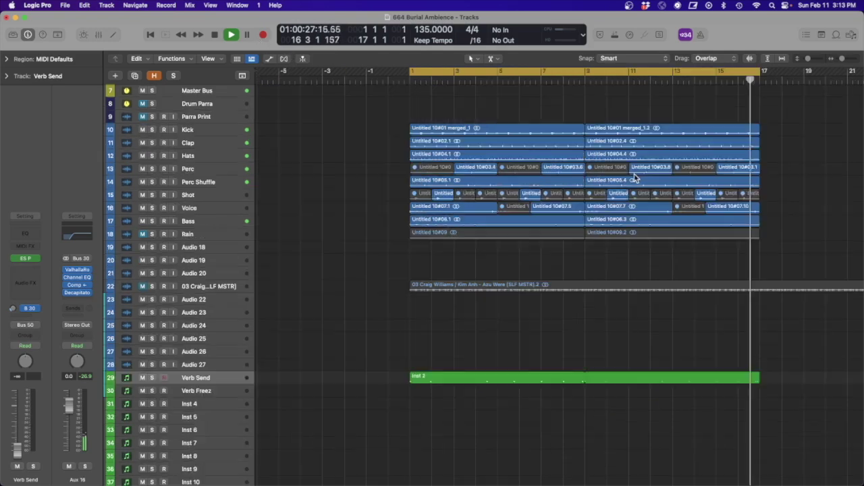
pyautogui.hscroll(2, 606, 253)
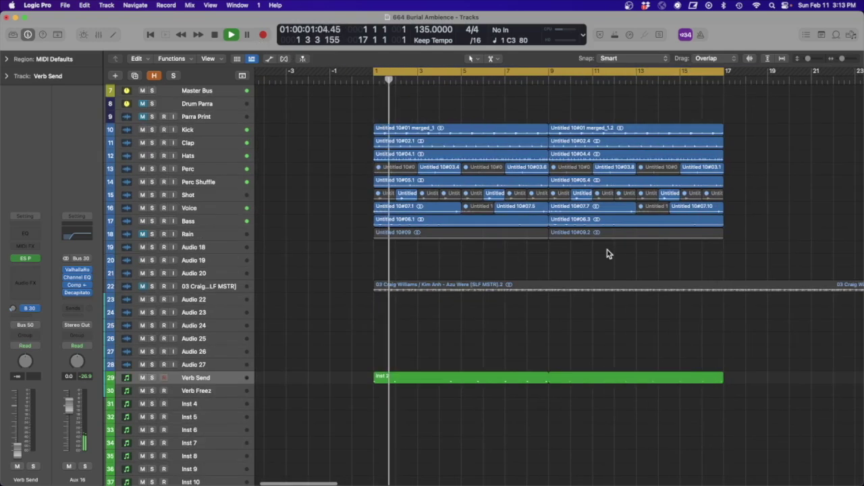
pyautogui.hscroll(1, 611, 251)
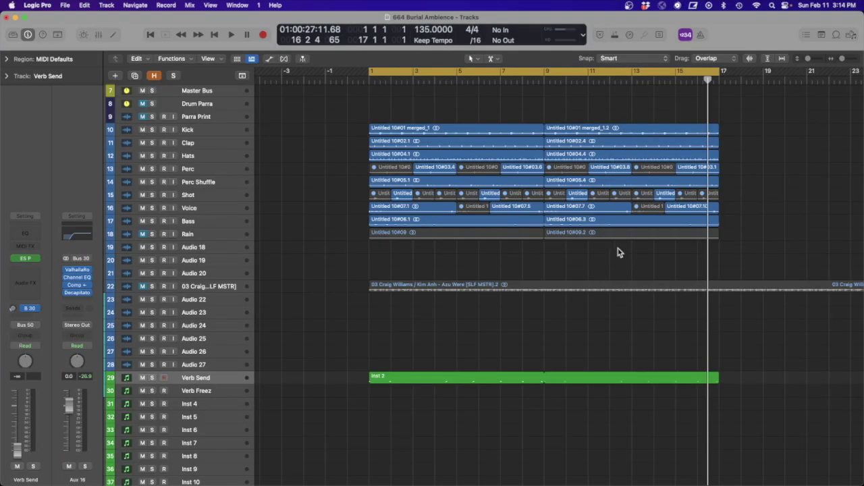
# - Play from the project start, comparing Verb Send soloed against the full mix, and mute the Verb Send track
pyautogui.press('Return')
pyautogui.press('space')
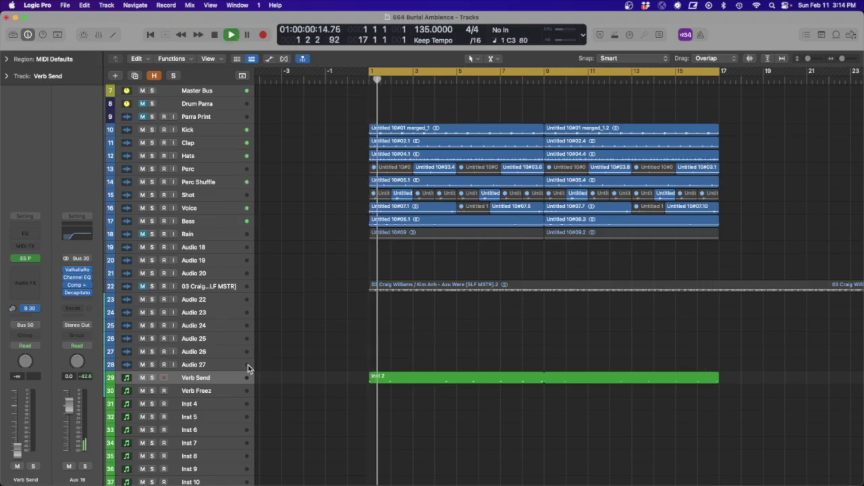
pyautogui.click(152, 379)
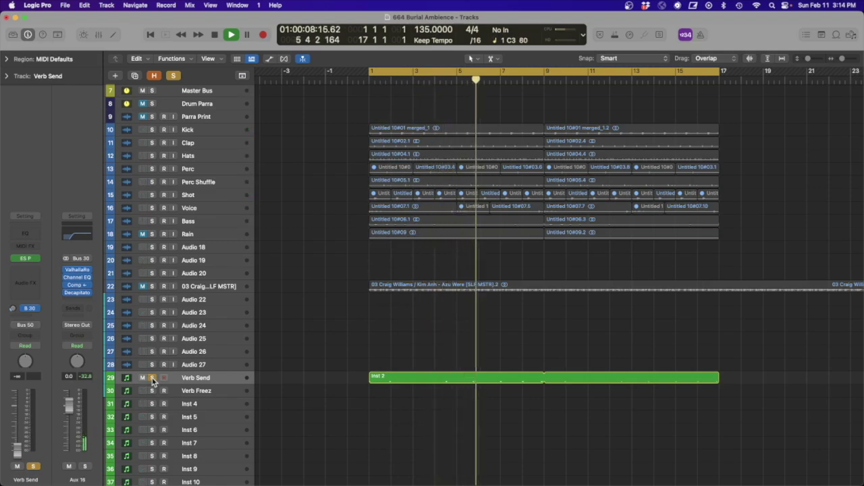
pyautogui.click(152, 378)
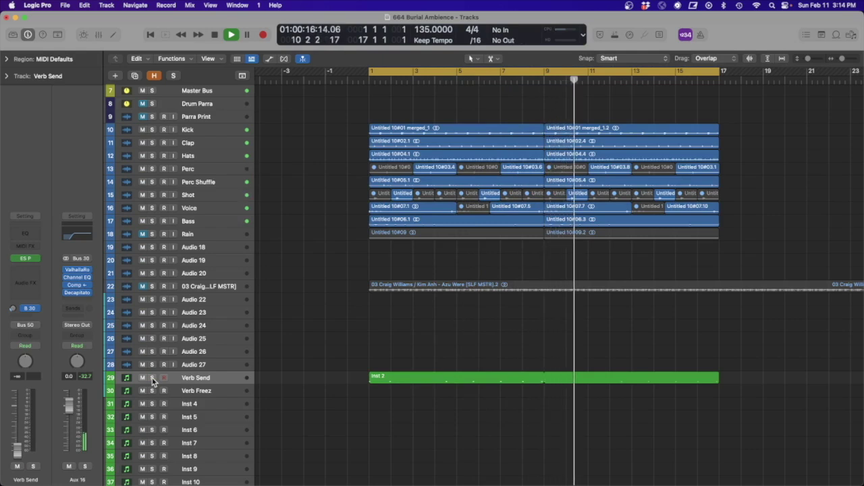
pyautogui.click(153, 379)
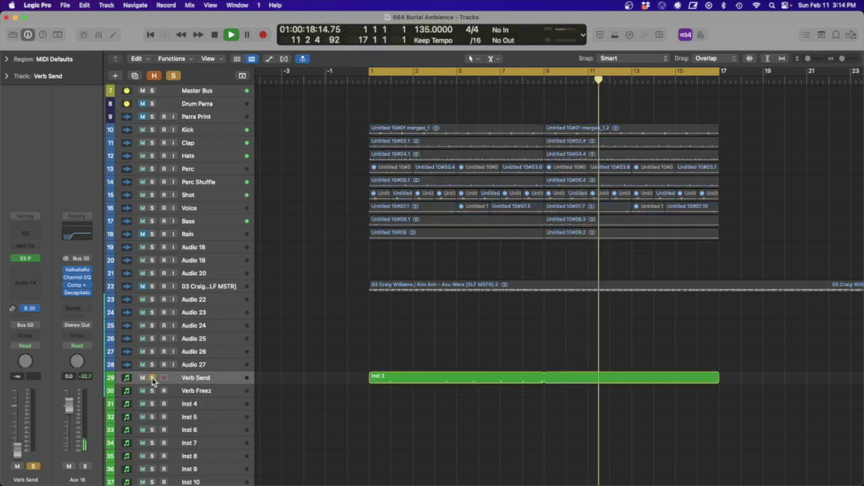
pyautogui.click(153, 380)
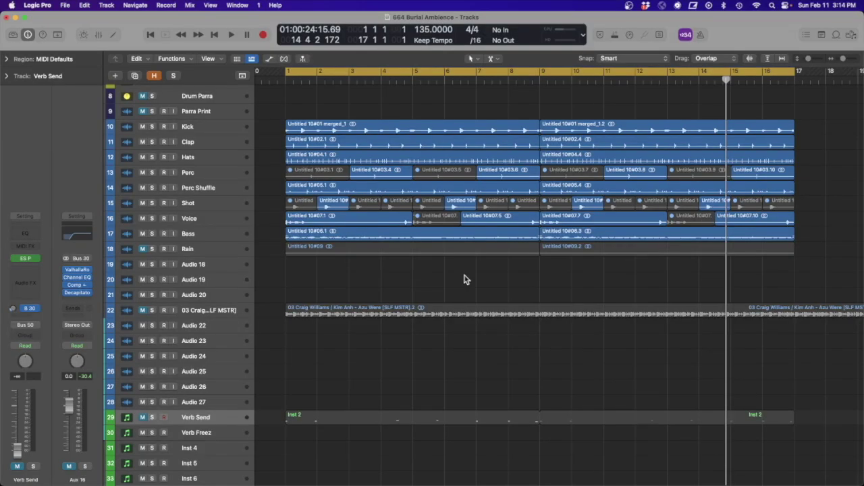
# - Insert the stereo version of Expert Sleepers' Spectral Conquest on audio track 22 and move its window clear of the tracks
pyautogui.click(210, 317)
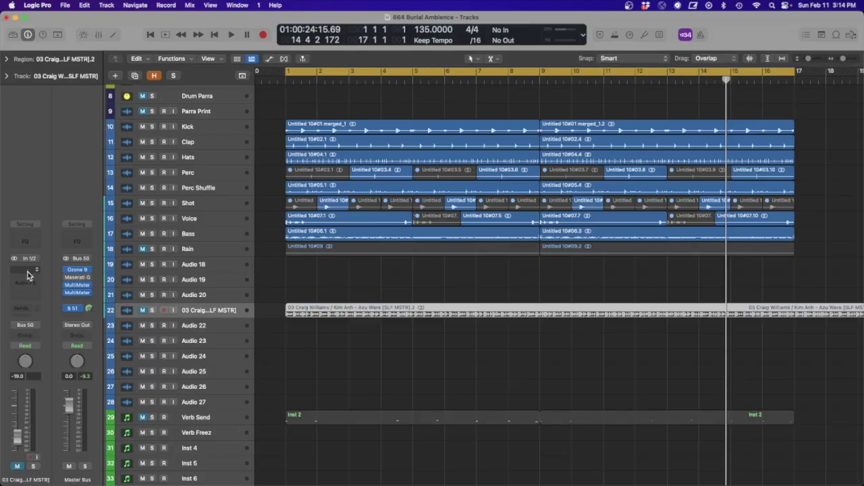
pyautogui.click(28, 273)
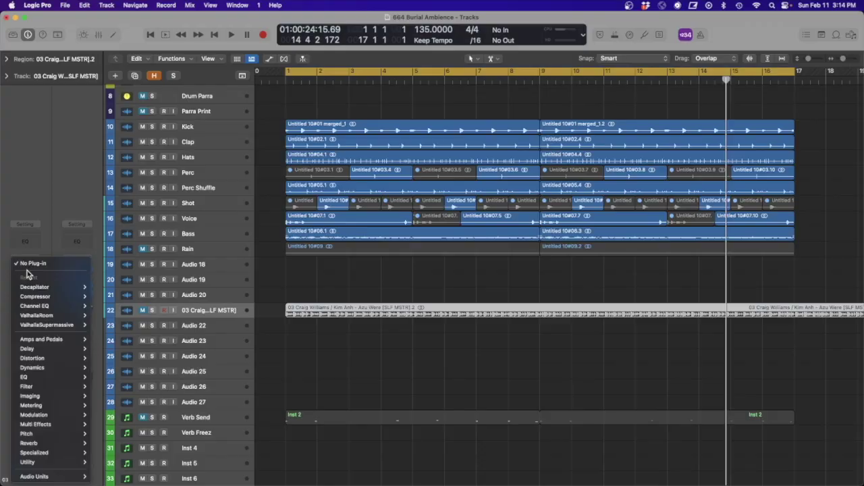
pyautogui.moveTo(56, 477)
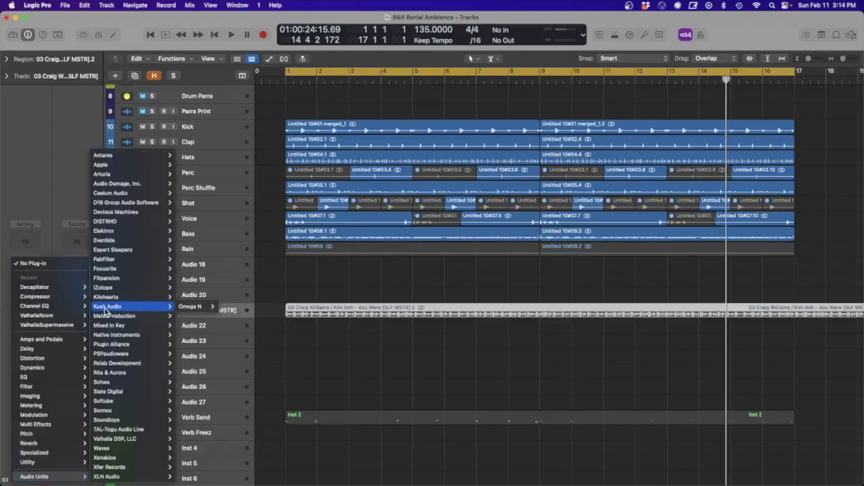
pyautogui.moveTo(135, 251)
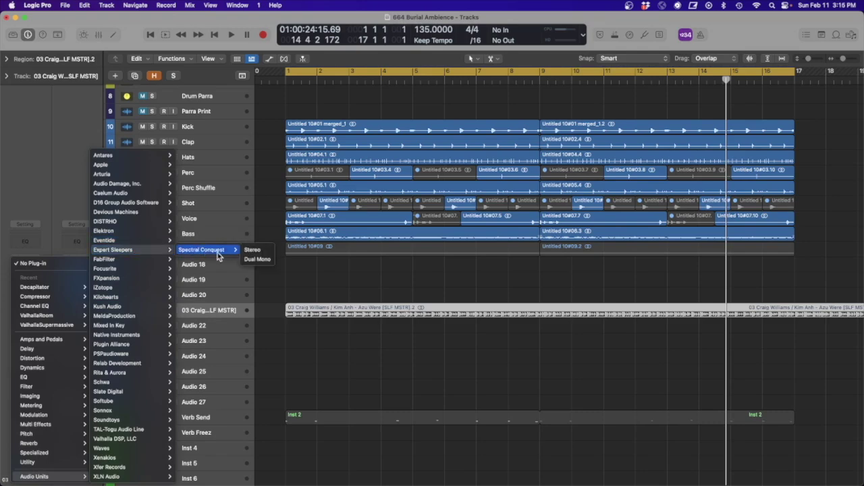
pyautogui.click(252, 250)
pyautogui.moveTo(487, 124); pyautogui.dragTo(540, 59)
# - Unmute and solo track 22, and play it from the start through Spectral Conquest
pyautogui.click(143, 314)
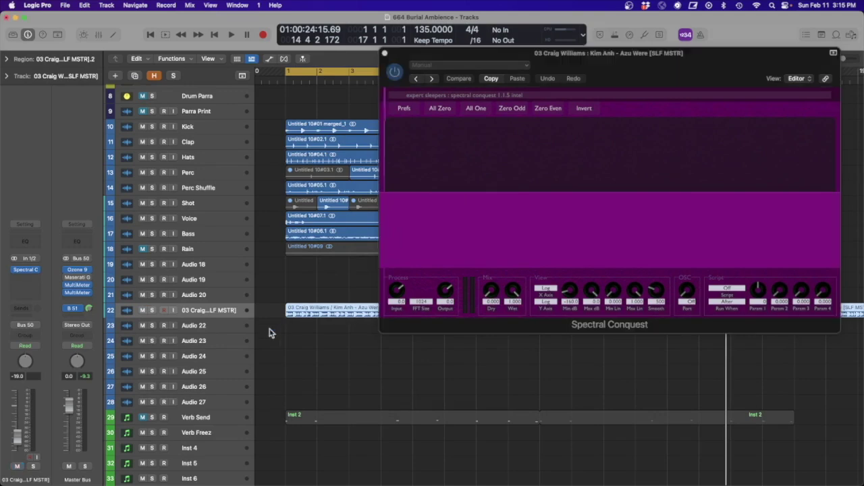
pyautogui.keyDown('ctrl'); pyautogui.keyDown('alt'); pyautogui.click(324, 318); pyautogui.keyUp('alt'); pyautogui.keyUp('ctrl')
pyautogui.hscroll(5, 320, 293)
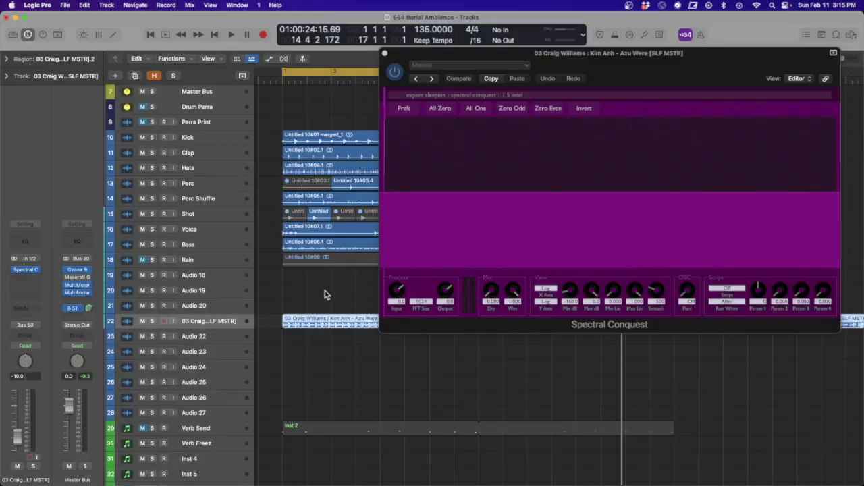
pyautogui.click(152, 321)
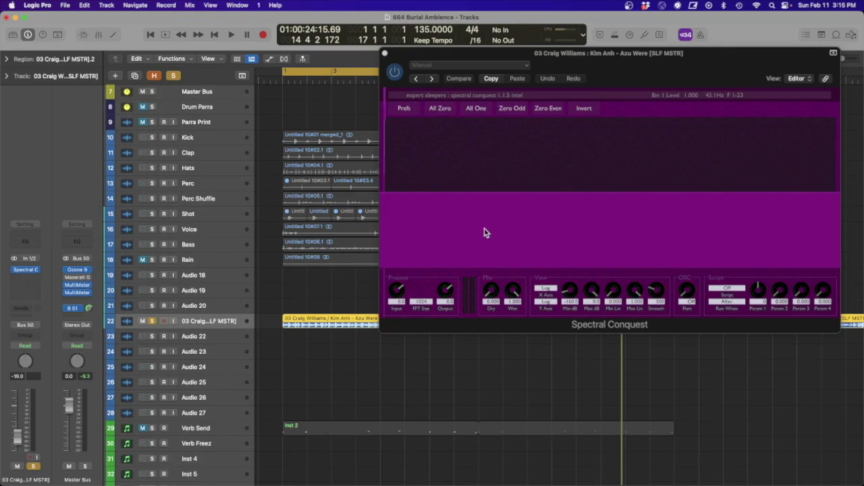
pyautogui.press('space')
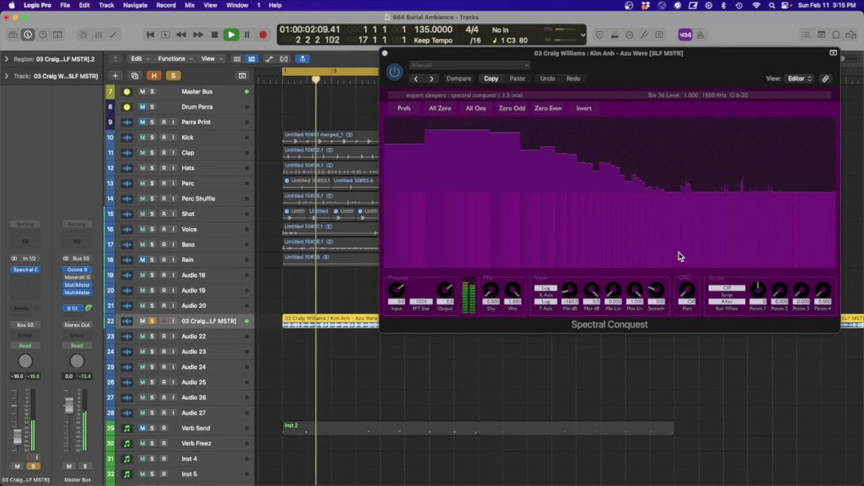
# - Zero all frequency bins in Spectral Conquest and restore only a few narrow, separated bands
pyautogui.moveTo(388, 267); pyautogui.dragTo(844, 268)
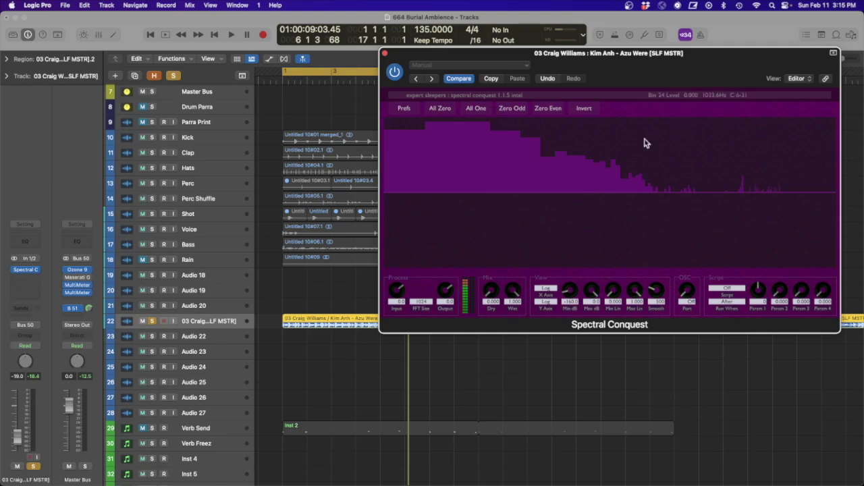
pyautogui.click(526, 196)
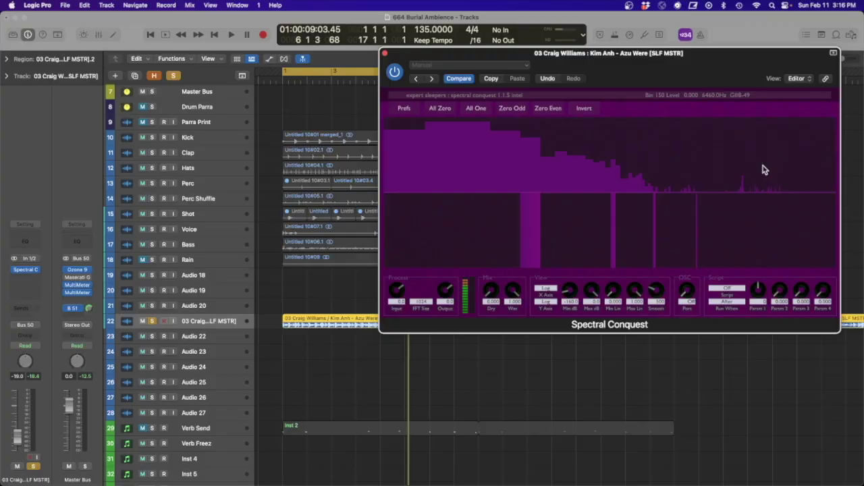
# - Insert a Tuner on track 22, move its window aside, and play the filtered song to read its pitch
pyautogui.press('space')
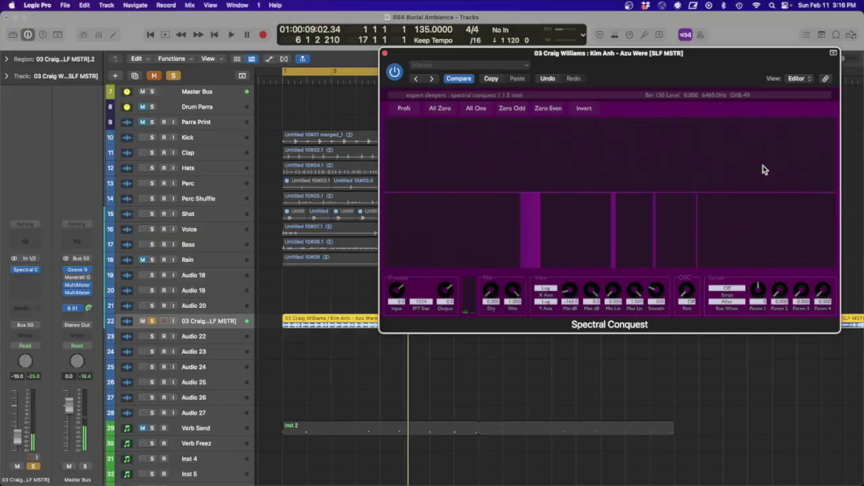
pyautogui.click(25, 286)
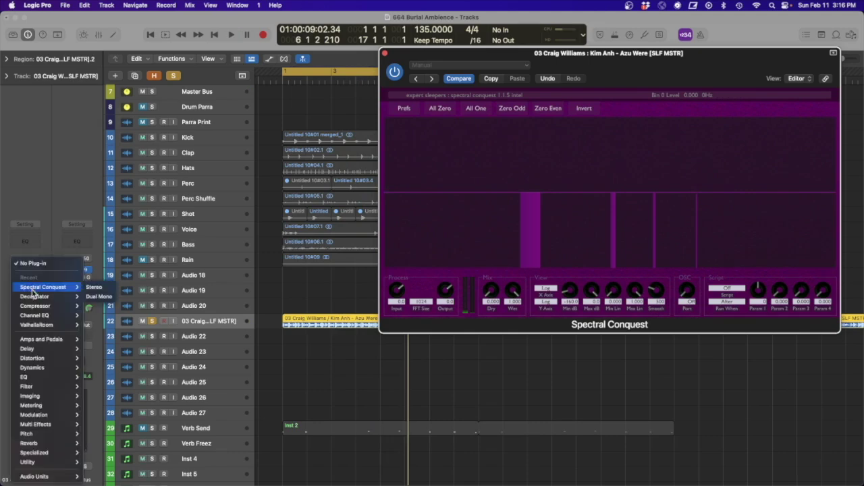
pyautogui.moveTo(45, 407)
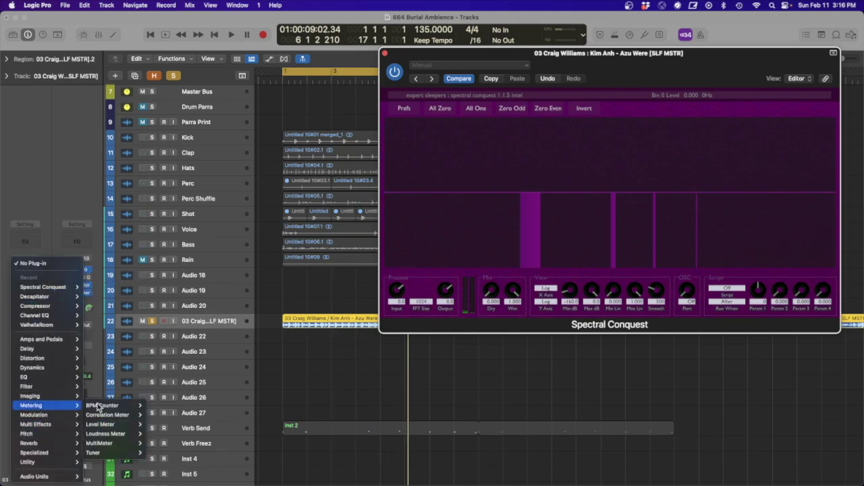
pyautogui.click(156, 453)
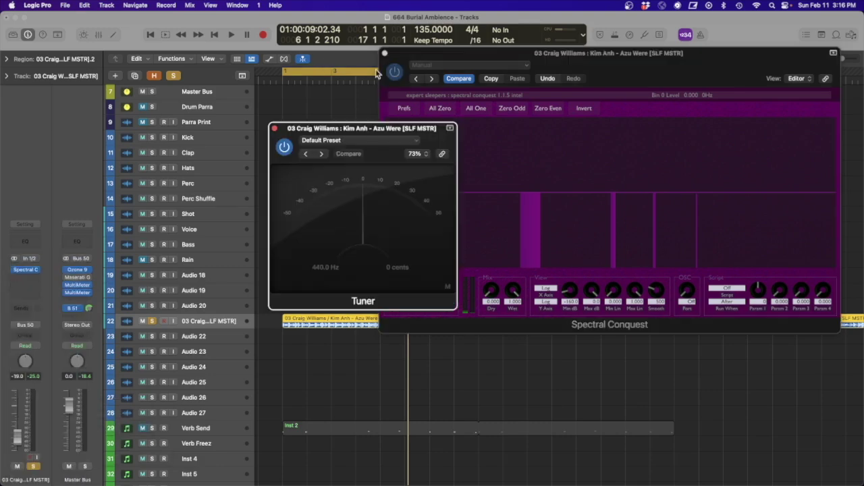
pyautogui.moveTo(407, 133); pyautogui.dragTo(271, 68)
pyautogui.press('space')
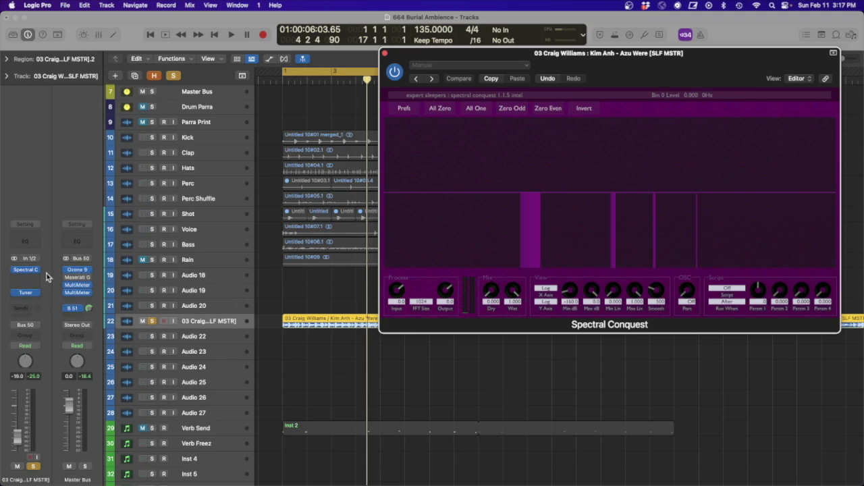
# - Insert a Channel EQ on track 22, move its window clear of the channel strips, and play from the project start
pyautogui.click(24, 242)
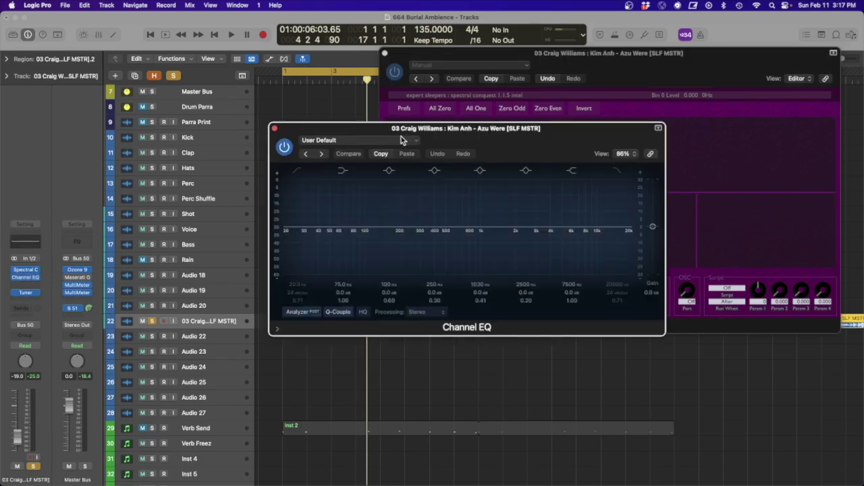
pyautogui.moveTo(334, 134); pyautogui.dragTo(239, 71)
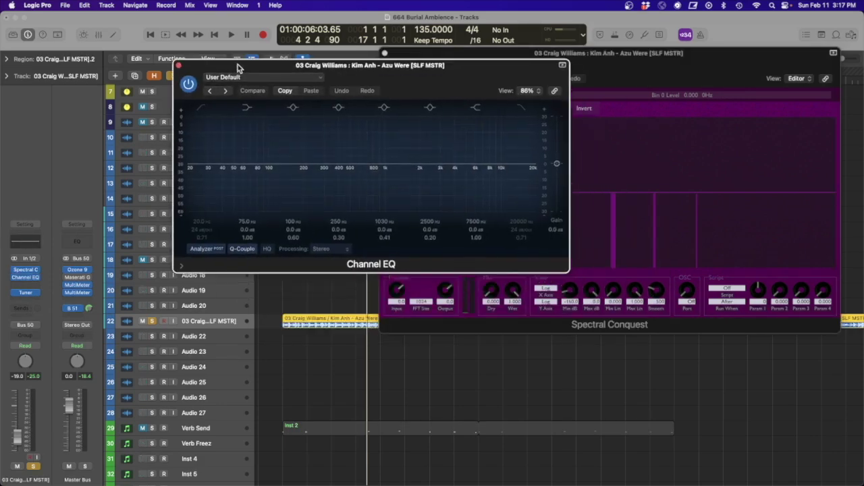
pyautogui.press('Return')
pyautogui.press('space')
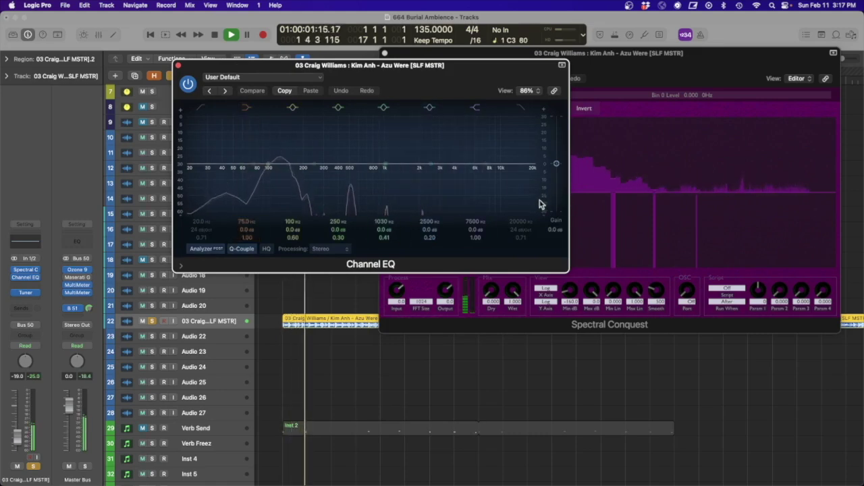
# - Enable the Channel EQ's low cut, set its frequency to 176 Hz, and close the EQ window
pyautogui.click(246, 107)
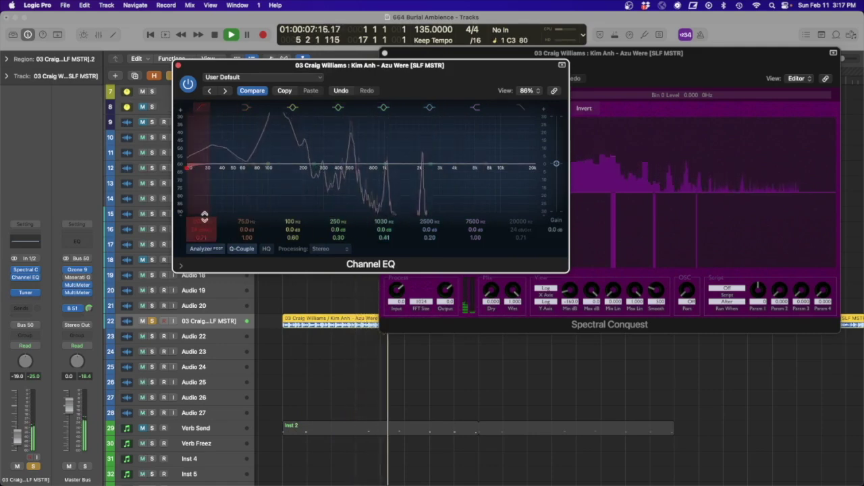
pyautogui.moveTo(201, 113); pyautogui.dragTo(287, 167)
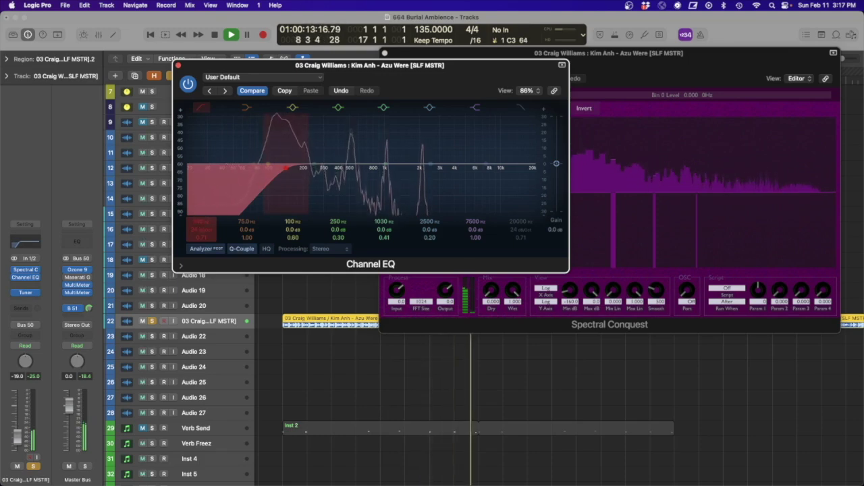
pyautogui.moveTo(201, 221); pyautogui.dragTo(201, 214)
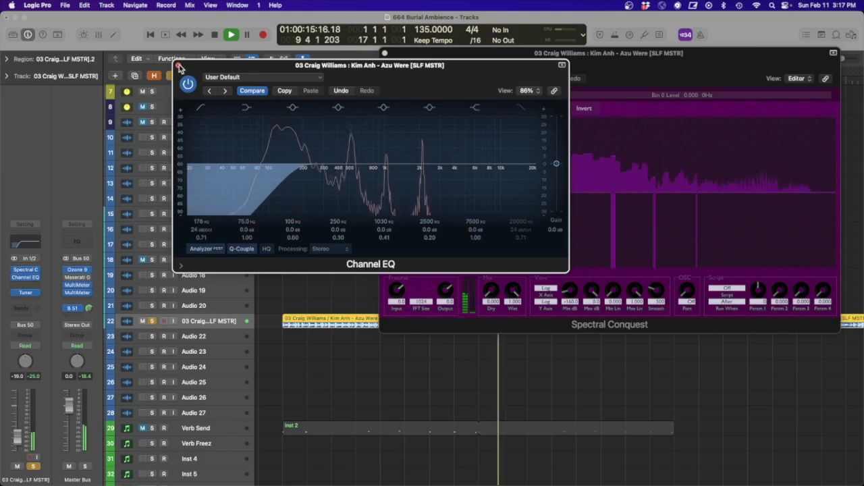
pyautogui.click(26, 277)
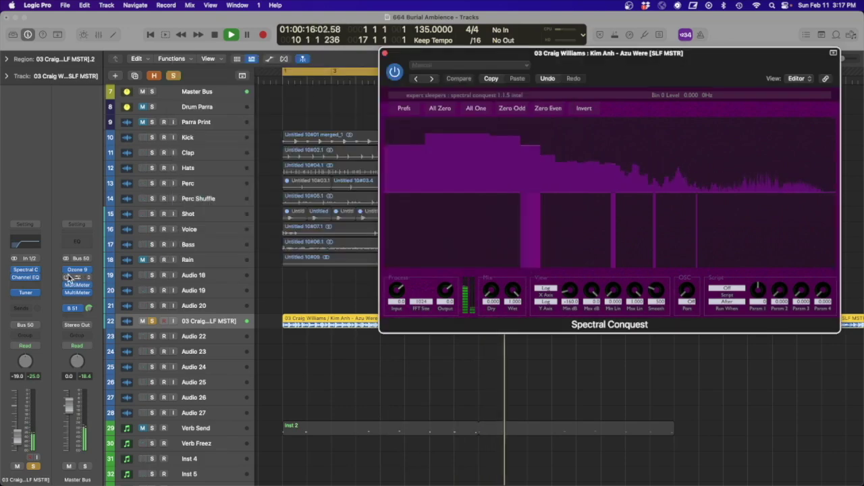
# - Reopen the Tuner on track 22 and play from the project start to check the filtered song's pitch
pyautogui.click(26, 295)
pyautogui.press('Return')
pyautogui.press('space')
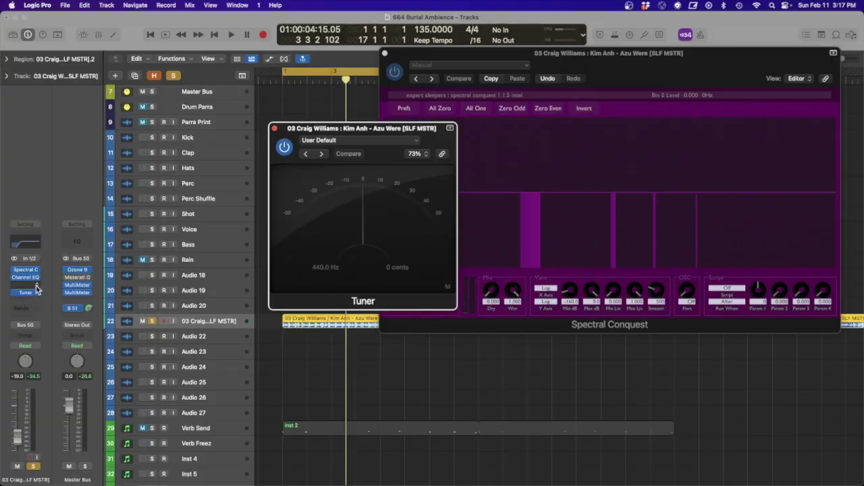
# - Insert a stereo ChromaVerb on track 22 between the Channel EQ and the Tuner
pyautogui.click(37, 285)
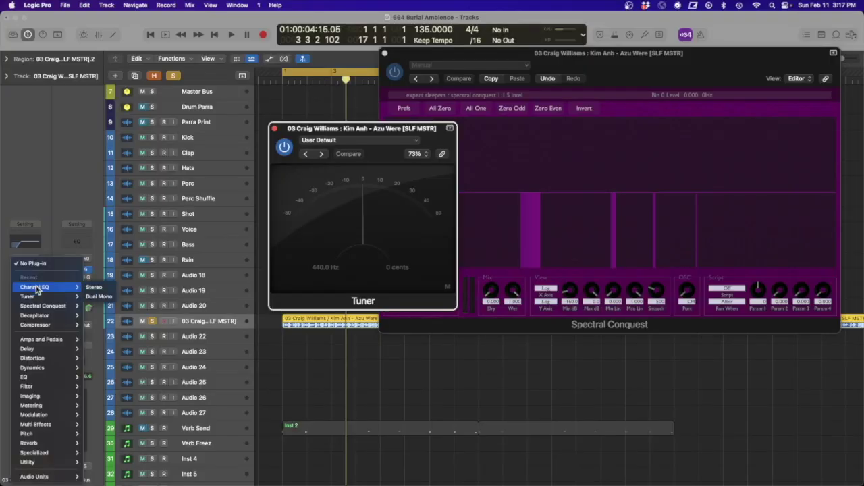
pyautogui.click(45, 144)
pyautogui.click(36, 287)
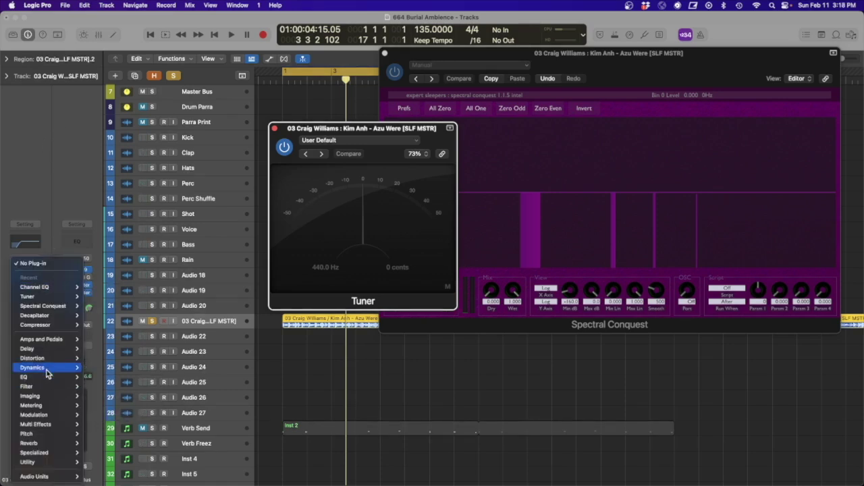
pyautogui.moveTo(54, 445)
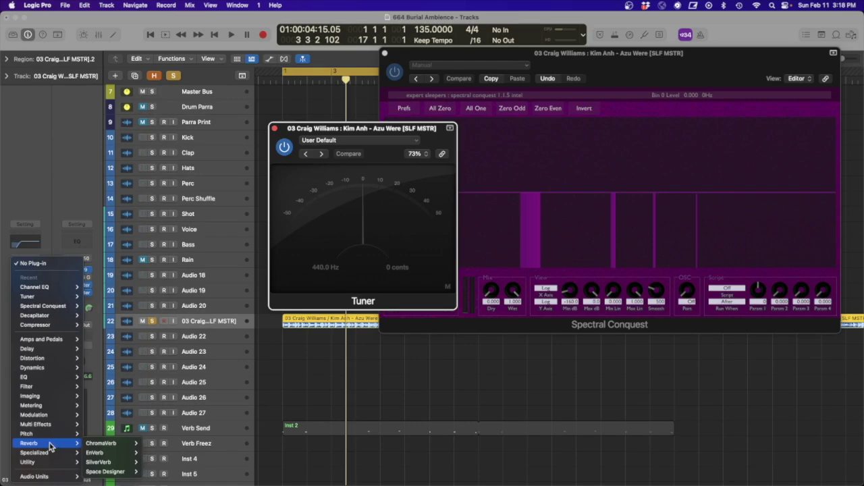
pyautogui.moveTo(114, 443)
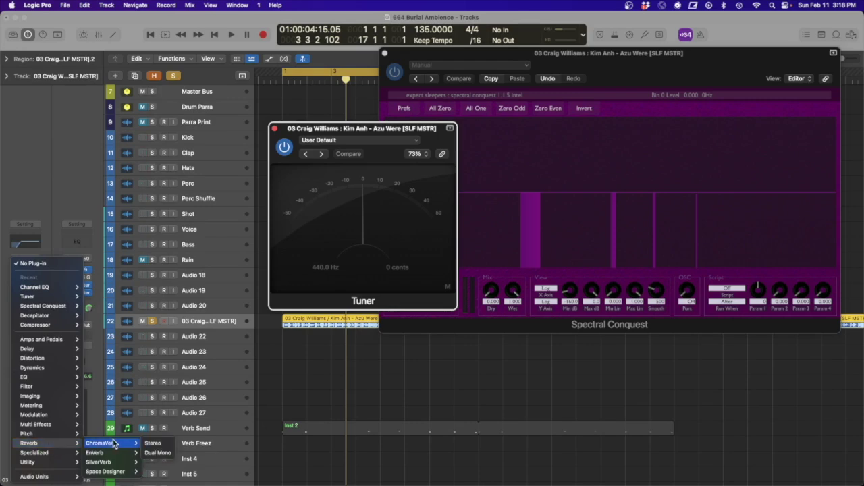
pyautogui.click(153, 443)
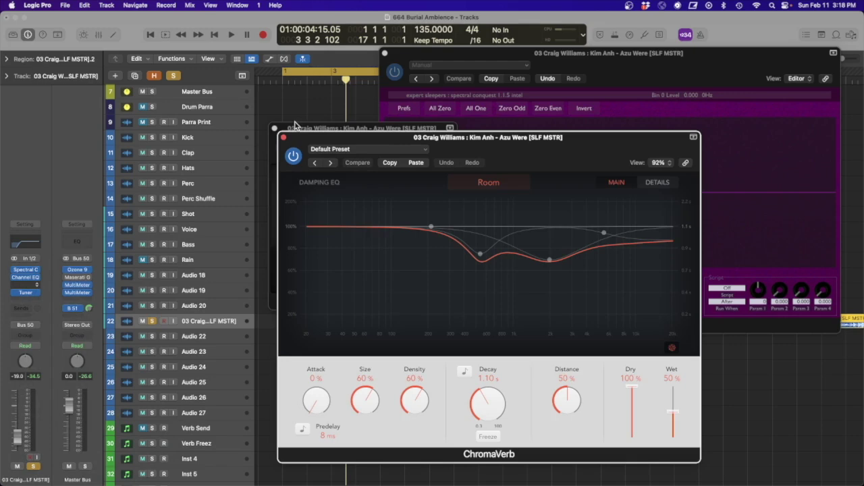
# - Play from the start, set ChromaVerb to 0% dry and 53% wet, and close its window
pyautogui.moveTo(428, 139); pyautogui.dragTo(312, 56)
pyautogui.press('Return')
pyautogui.press('space')
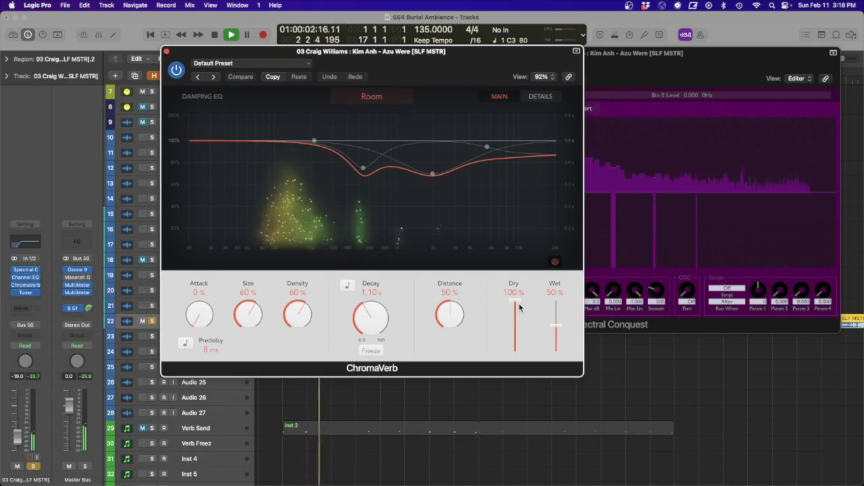
pyautogui.moveTo(515, 304); pyautogui.dragTo(518, 396)
pyautogui.moveTo(559, 329); pyautogui.dragTo(559, 326)
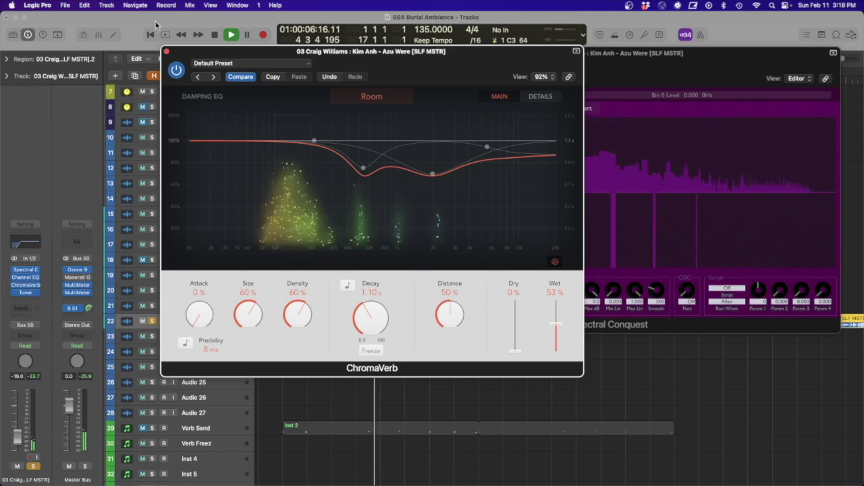
pyautogui.click(164, 50)
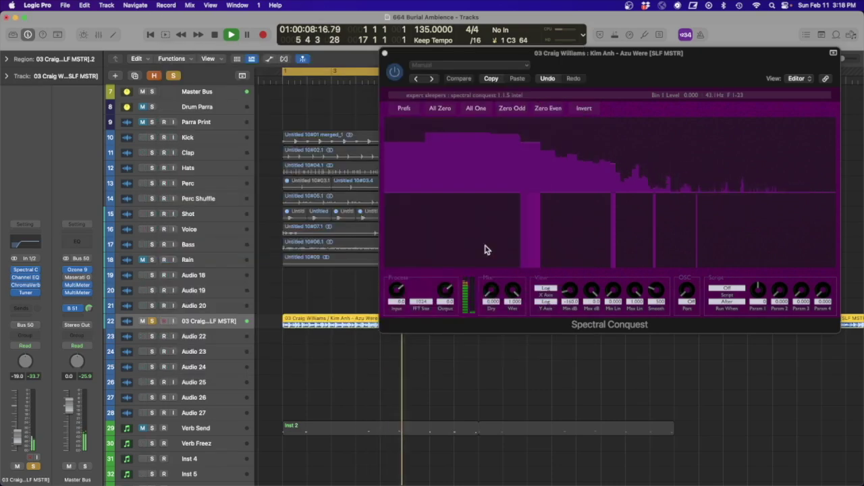
# - Lower the widest restored band, Bin 3 at 129.2 Hz, to a level of about 0.05 and close Spectral Conquest
pyautogui.click(530, 268)
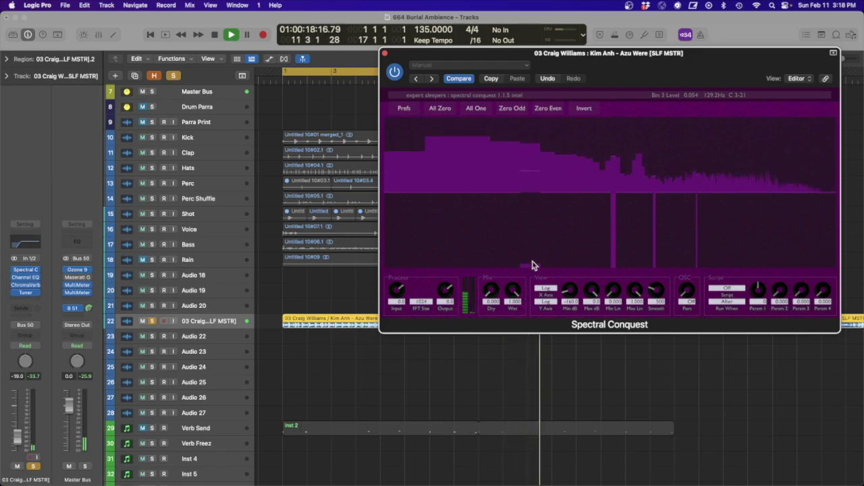
pyautogui.press('super+w')
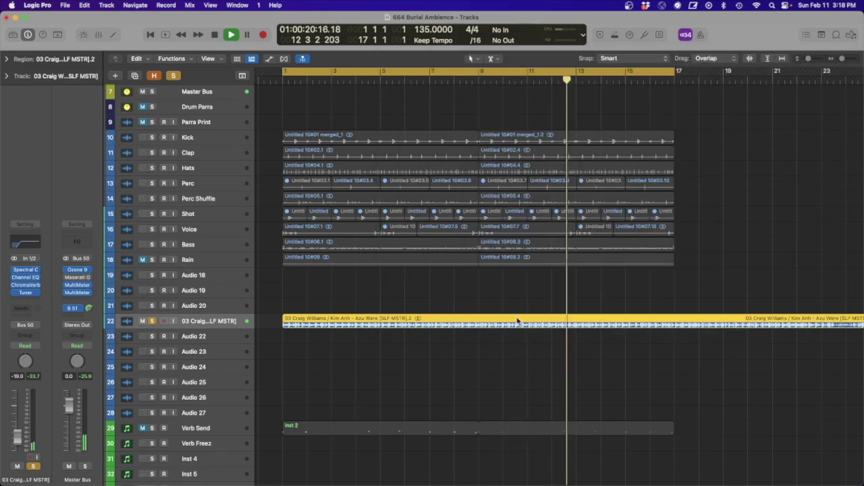
# - Extend the cycle range to bar 33 to audition and inspect more of the song, and return its end to bar 17
pyautogui.keyDown('ctrl'); pyautogui.keyDown('alt'); pyautogui.click(498, 288); pyautogui.keyUp('alt'); pyautogui.keyUp('ctrl')
pyautogui.keyDown('ctrl'); pyautogui.keyDown('alt'); pyautogui.click(499, 289); pyautogui.keyUp('alt'); pyautogui.keyUp('ctrl')
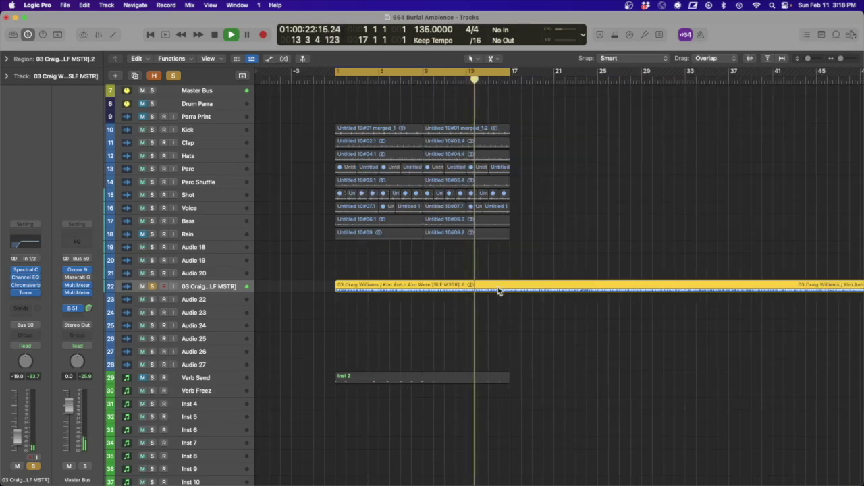
pyautogui.moveTo(511, 71); pyautogui.dragTo(693, 93)
pyautogui.moveTo(794, 342); pyautogui.dragTo(284, 242)
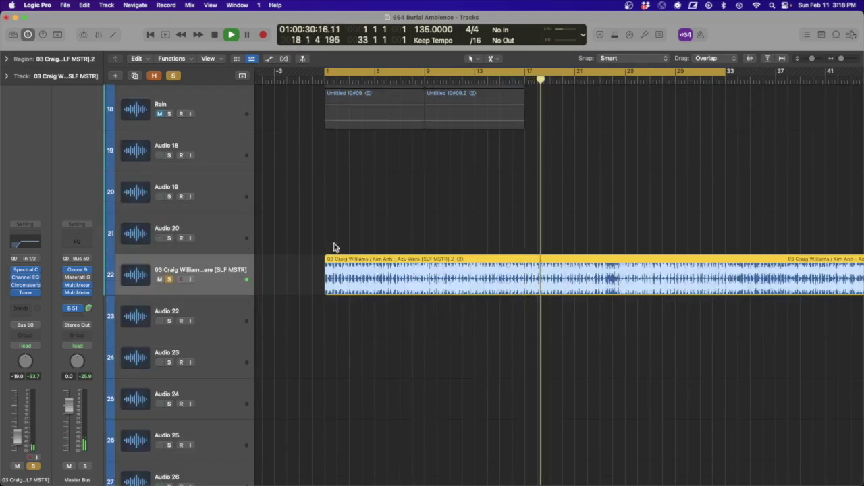
pyautogui.moveTo(681, 333); pyautogui.dragTo(511, 227)
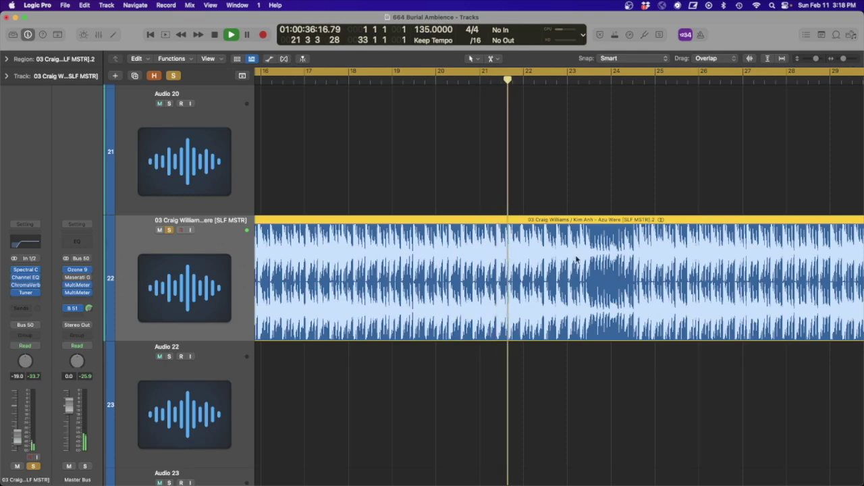
pyautogui.keyDown('ctrl'); pyautogui.keyDown('alt'); pyautogui.click(666, 163); pyautogui.keyUp('alt'); pyautogui.keyUp('ctrl')
pyautogui.moveTo(780, 313); pyautogui.dragTo(325, 253)
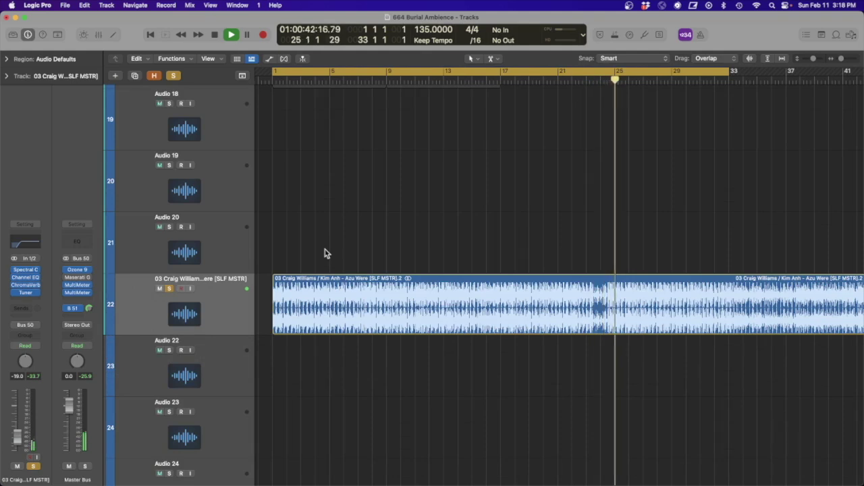
pyautogui.press('space')
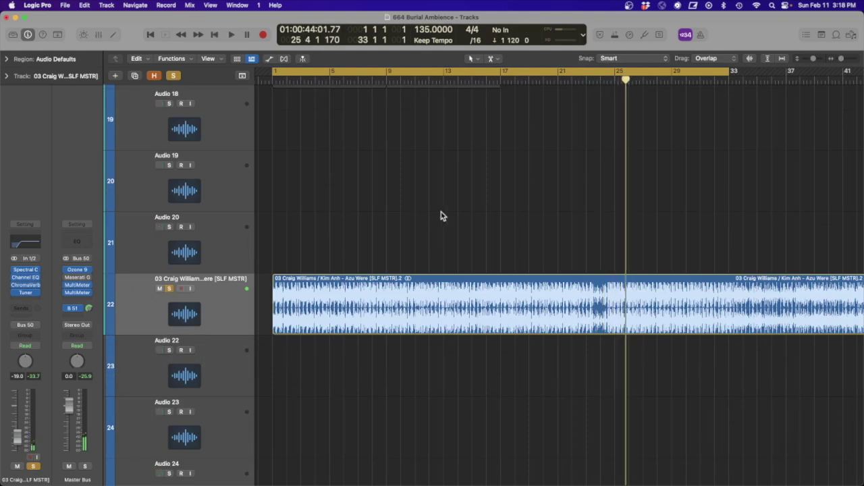
pyautogui.keyDown('ctrl'); pyautogui.keyDown('alt'); pyautogui.click(441, 216); pyautogui.keyUp('alt'); pyautogui.keyUp('ctrl')
pyautogui.moveTo(684, 73); pyautogui.dragTo(511, 75)
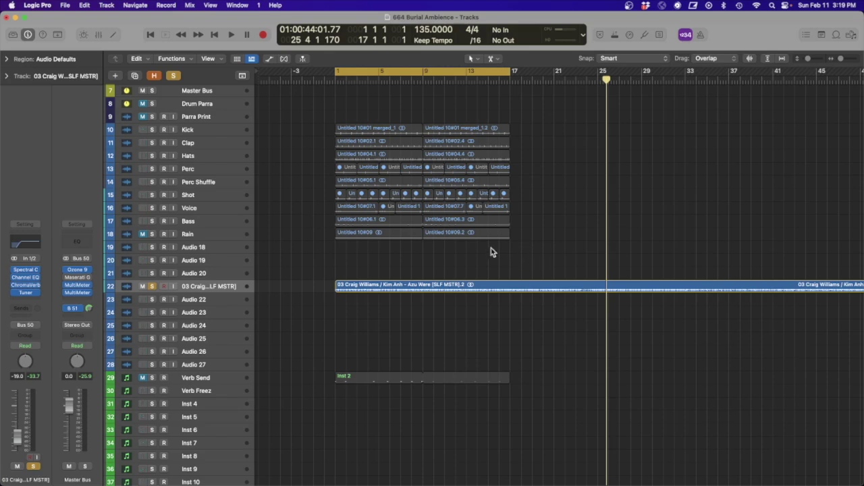
# - Unsolo track 22, raise its volume to -18.5 dB, and play it with the full mix
pyautogui.click(152, 287)
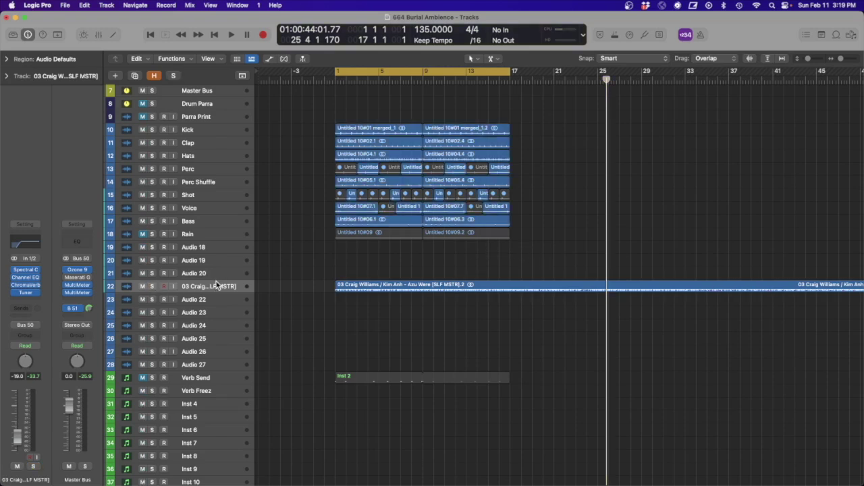
pyautogui.click(225, 289)
pyautogui.press('space')
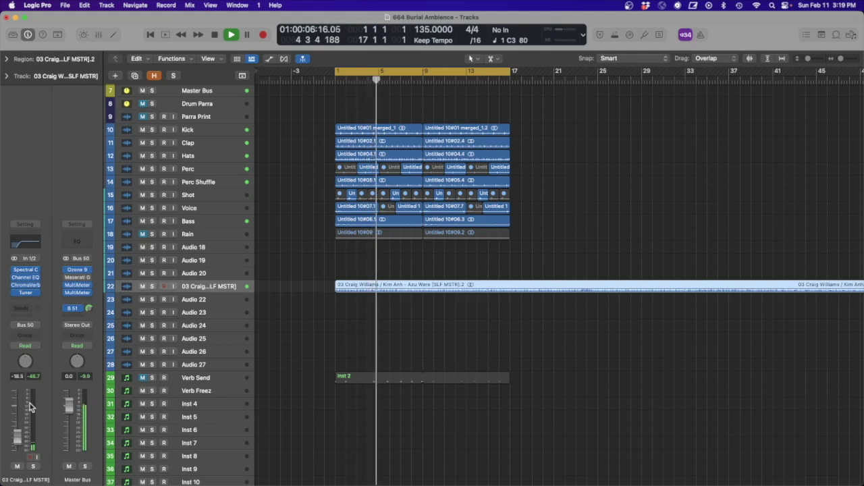
# - Remove the Tuner from track 22
pyautogui.click(38, 294)
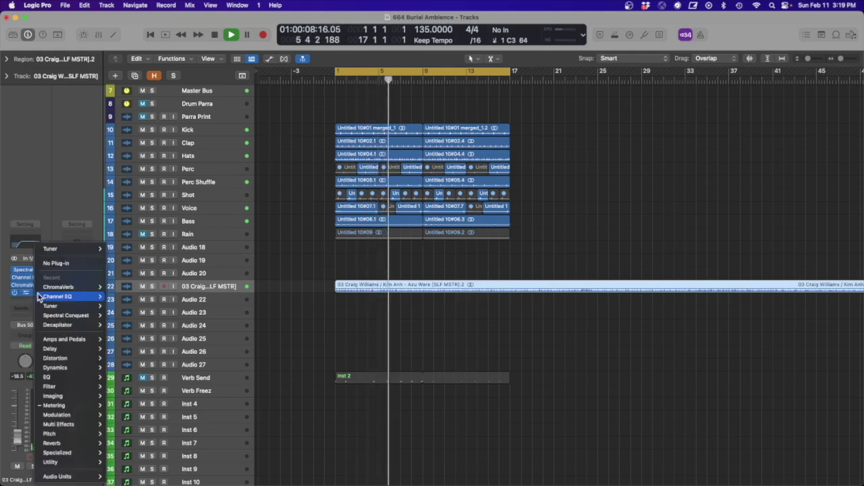
pyautogui.click(38, 296)
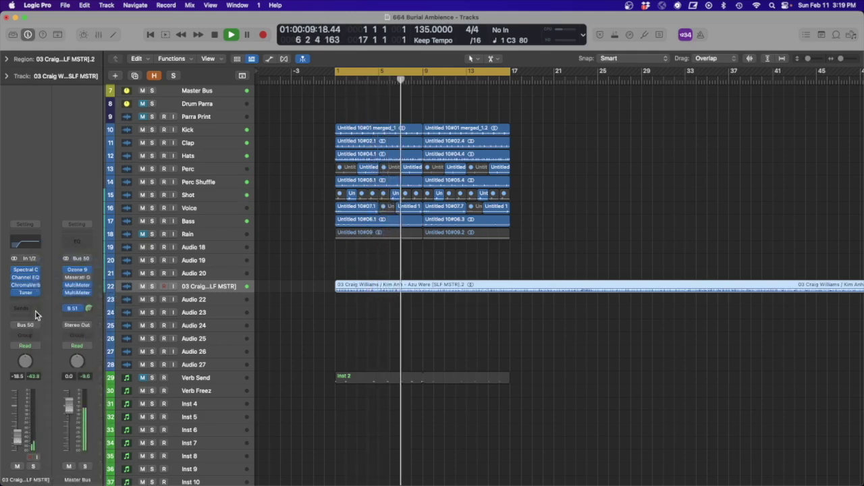
pyautogui.moveTo(27, 291)
# - Set track 22's ChromaVerb decay to 3.20 s and distance to 65%, and its lowest damping band to 91 Hz at a 0.10x ratio
pyautogui.click(27, 288)
pyautogui.moveTo(380, 322); pyautogui.dragTo(388, 284)
pyautogui.moveTo(449, 314); pyautogui.dragTo(451, 303)
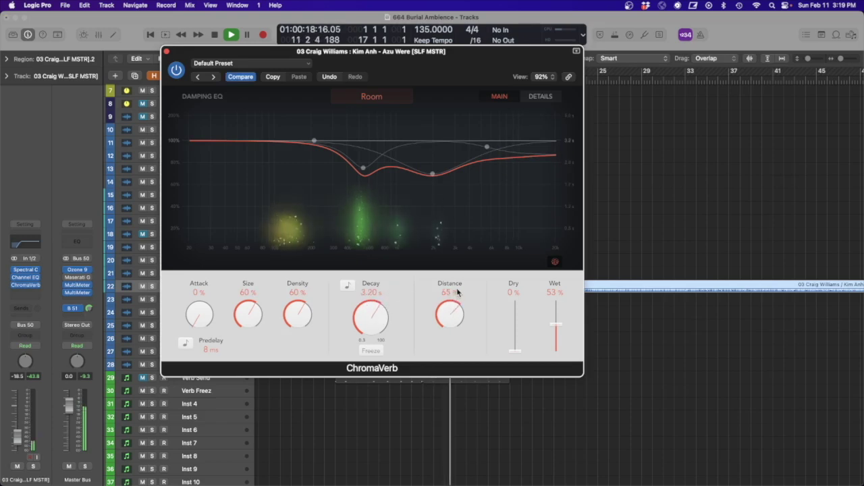
pyautogui.moveTo(314, 140); pyautogui.dragTo(268, 261)
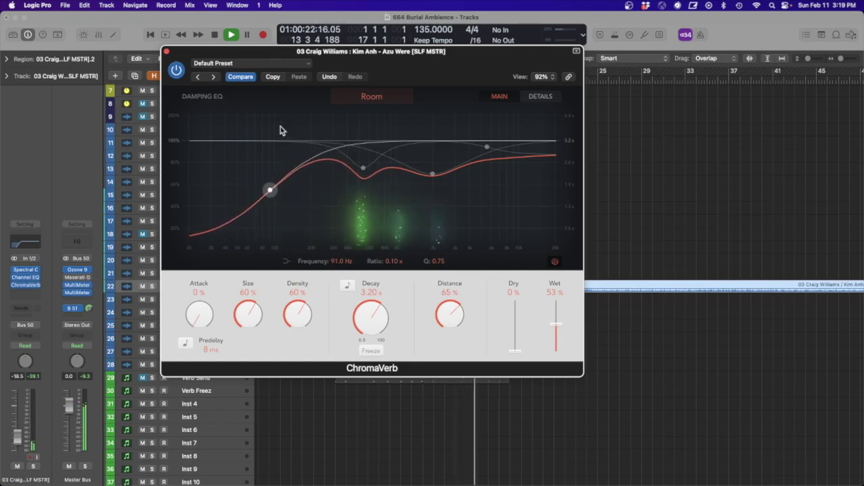
# - Raise the wet level of track 22's ChromaVerb to 100% and lower the track's volume to -25.0 dB
pyautogui.moveTo(559, 326); pyautogui.dragTo(556, 301)
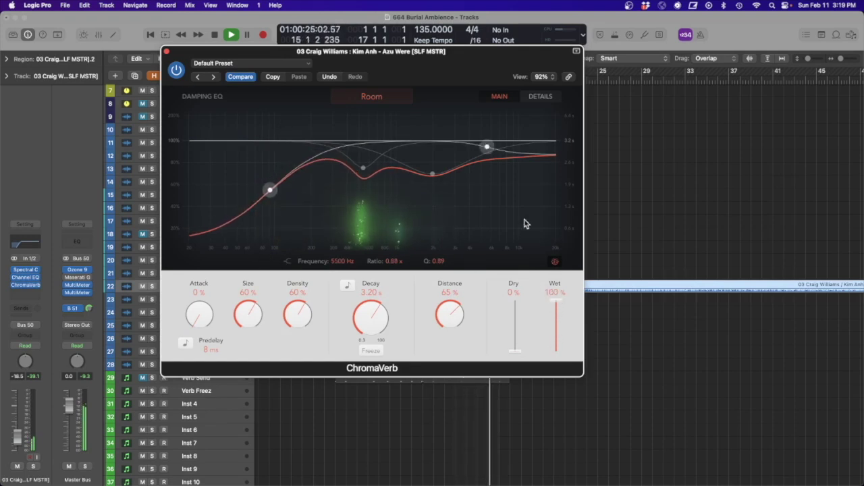
pyautogui.click(168, 52)
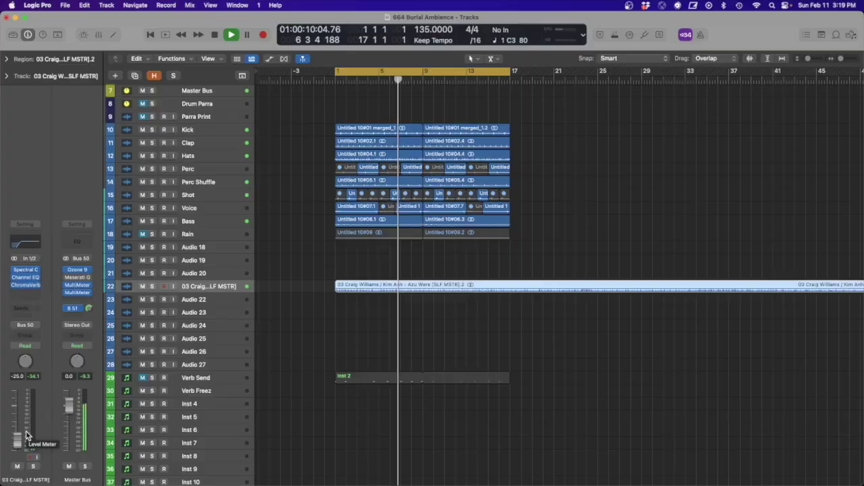
# - Compare track 22 soloed against the full mix by switching its solo on and off twice during playback
pyautogui.click(153, 287)
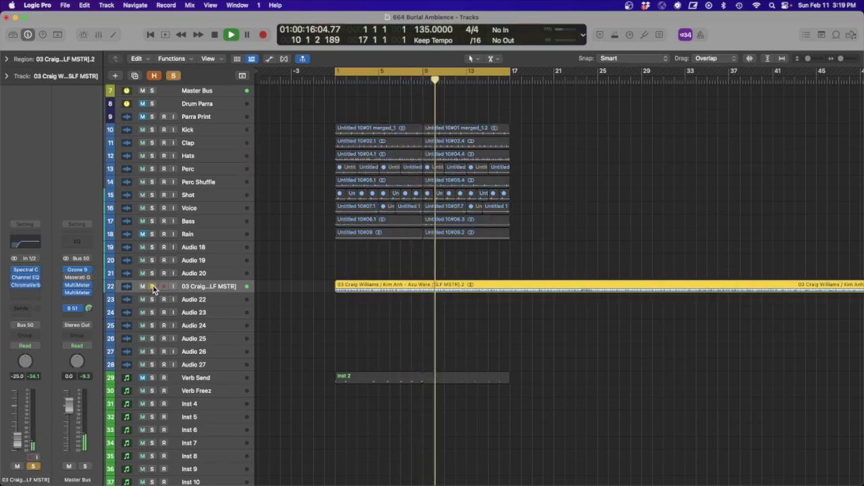
pyautogui.click(152, 287)
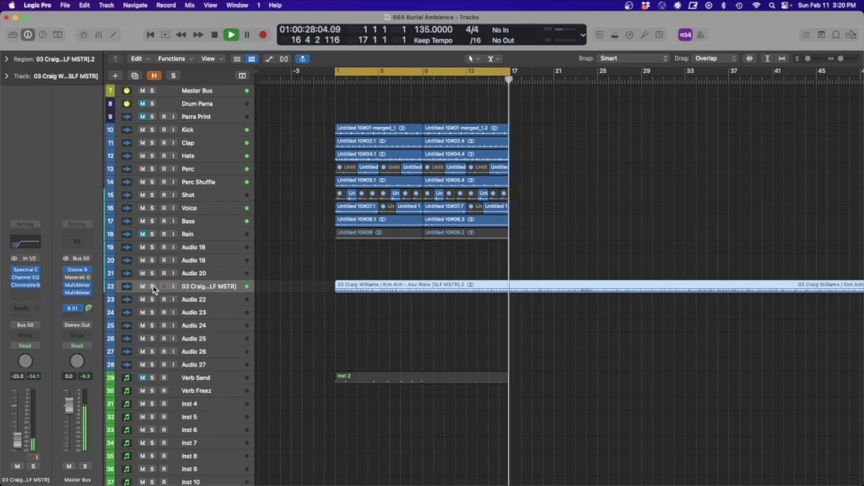
pyautogui.click(152, 287)
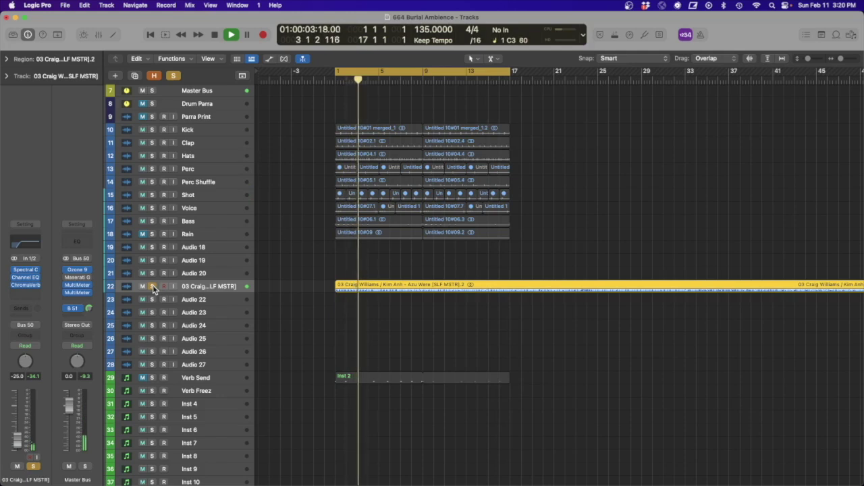
pyautogui.click(152, 288)
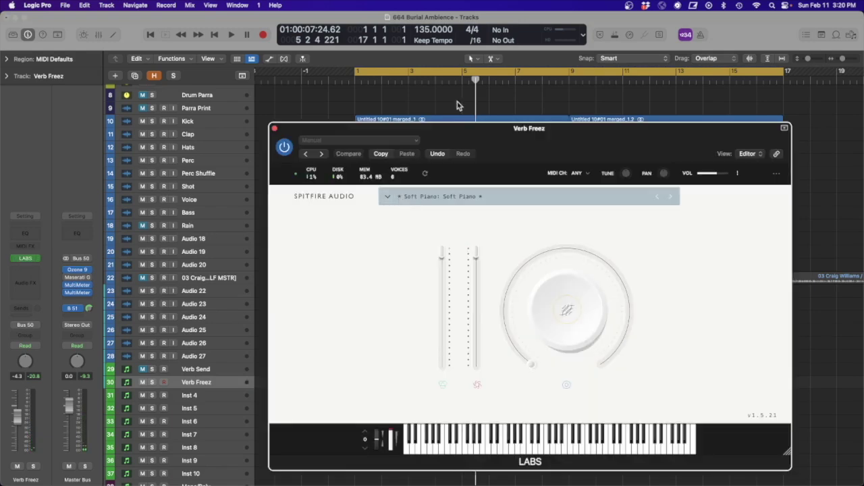
# - Lower the second slider of the LABS Soft Piano on the Verb Freez track to about 54%
pyautogui.moveTo(459, 128); pyautogui.dragTo(381, 62)
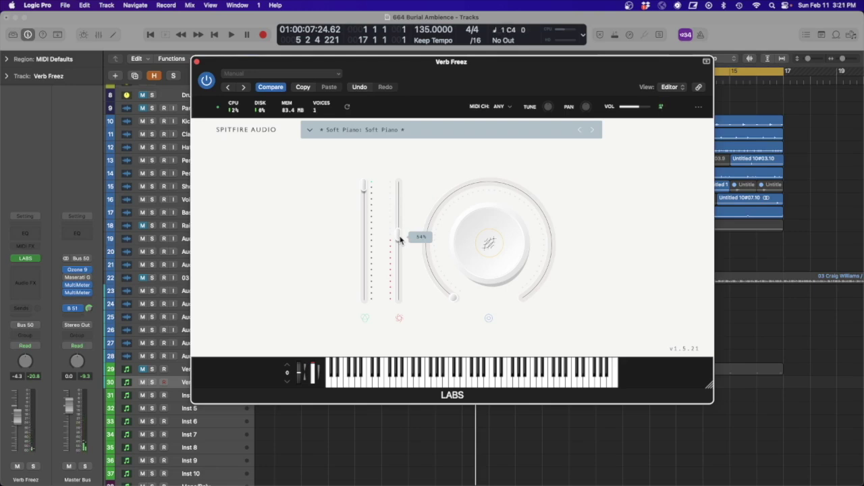
pyautogui.click(197, 62)
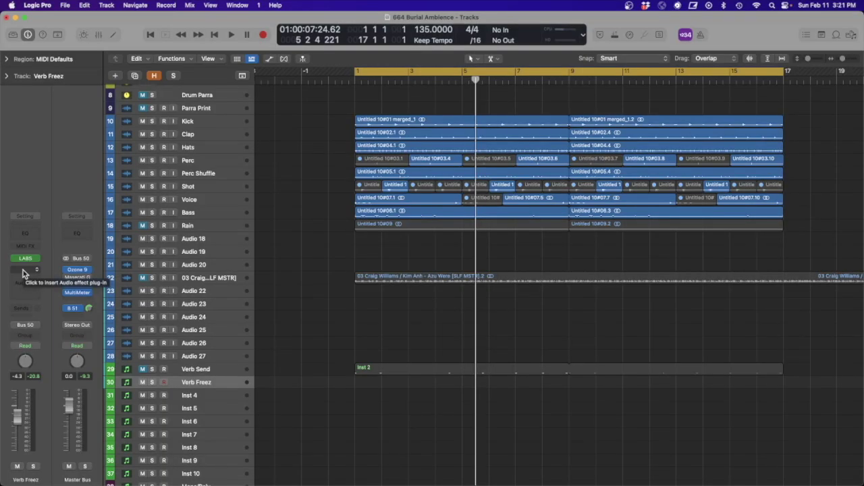
# - Insert ChromaVerb on the Verb Freez track with a 12.00 s decay, 100% distance, 0% dry and 100% wet
pyautogui.click(23, 270)
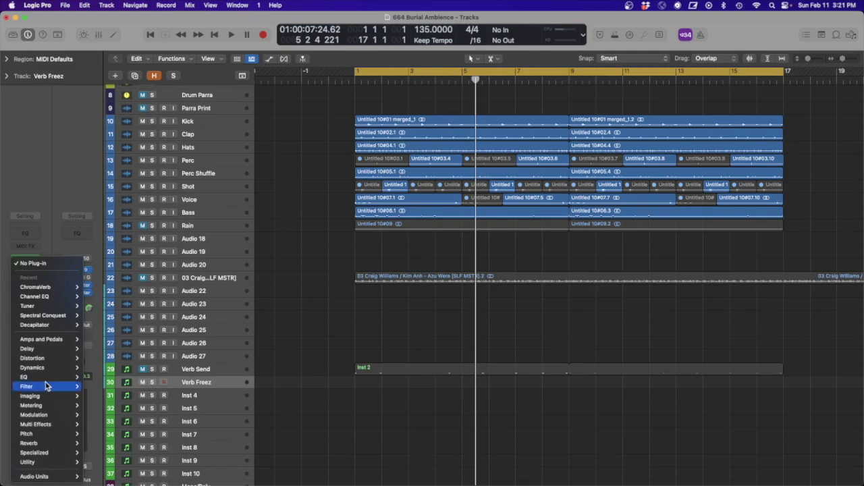
pyautogui.moveTo(33, 445)
pyautogui.moveTo(96, 449)
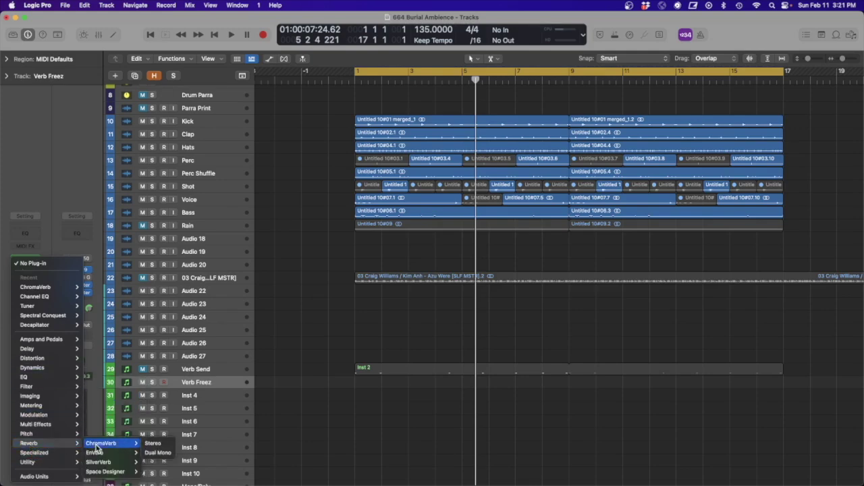
pyautogui.click(347, 162)
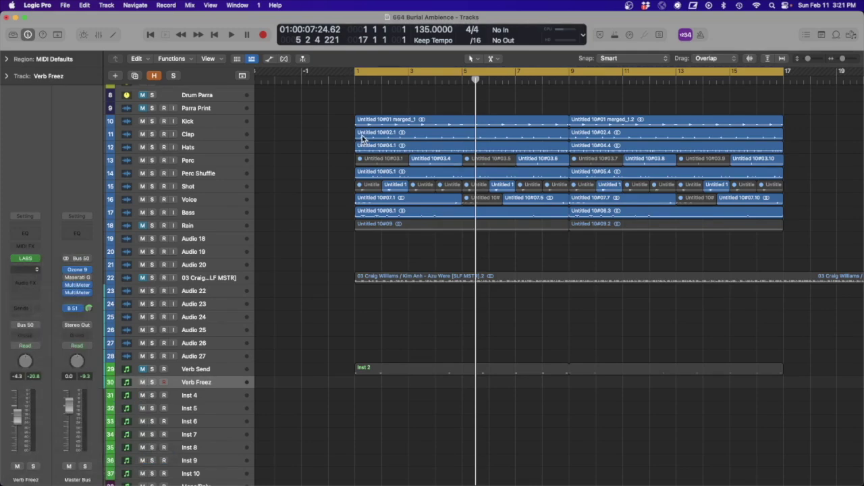
pyautogui.moveTo(477, 133); pyautogui.dragTo(357, 56)
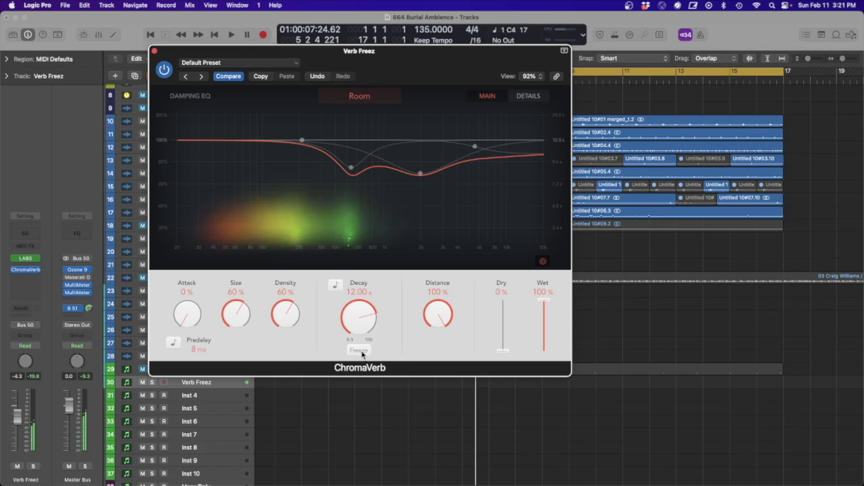
# - Freeze the Verb Freez ChromaVerb tail and set its lowest damping band to 158 Hz at a 0.10x ratio
pyautogui.click(360, 350)
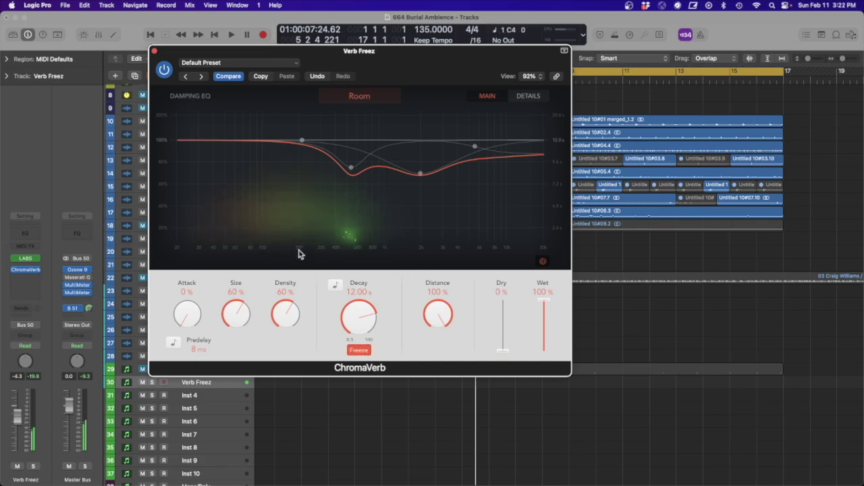
pyautogui.moveTo(302, 143); pyautogui.dragTo(285, 246)
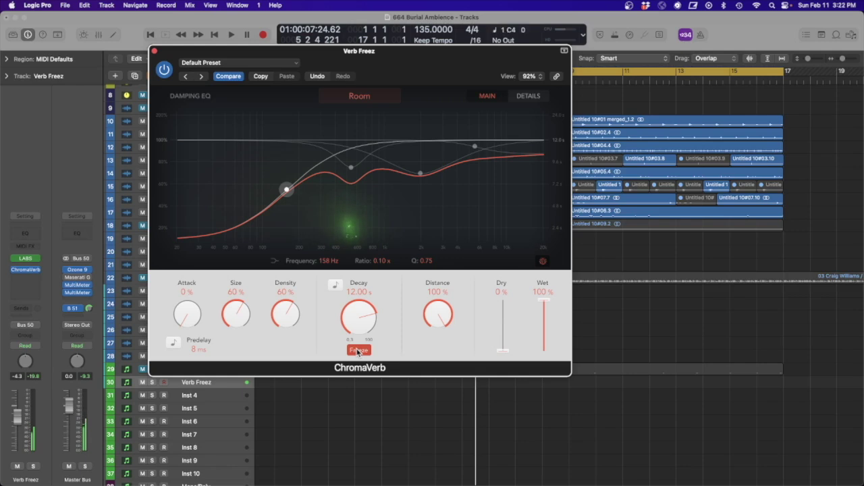
pyautogui.click(154, 52)
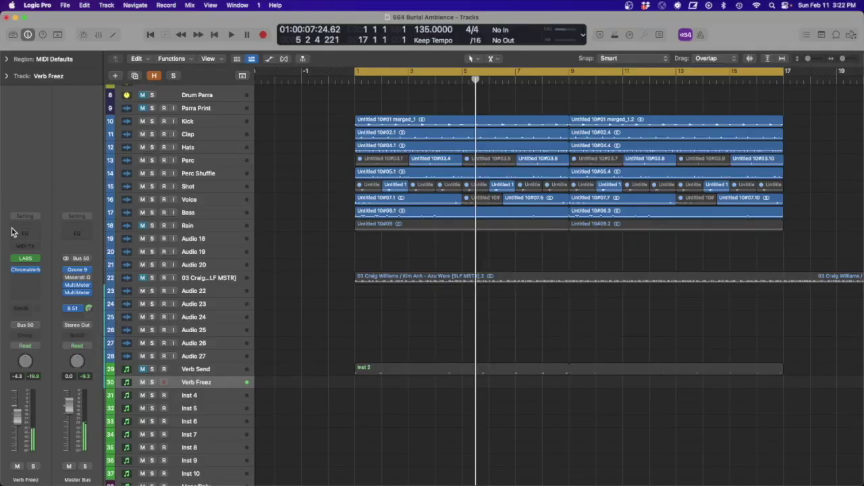
# - Add a Channel EQ to Verb Freez with a low cut at 148 Hz and a high cut at about 1.1 kHz
pyautogui.click(27, 236)
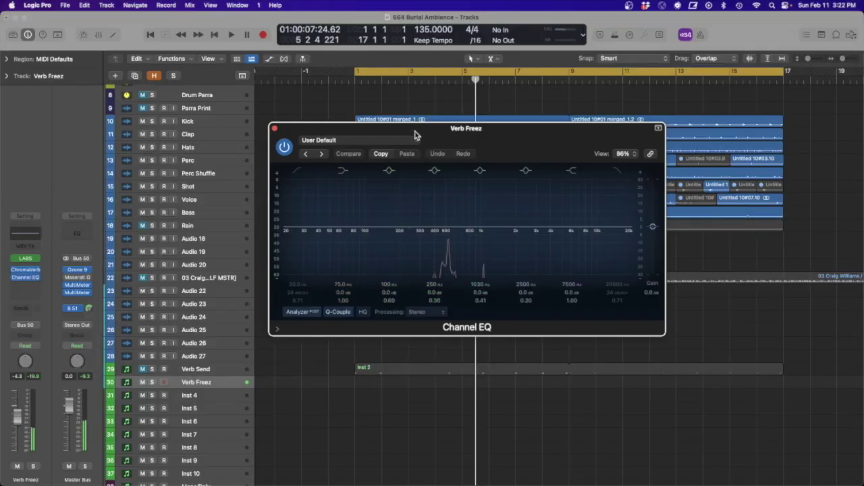
pyautogui.moveTo(416, 135); pyautogui.dragTo(424, 94)
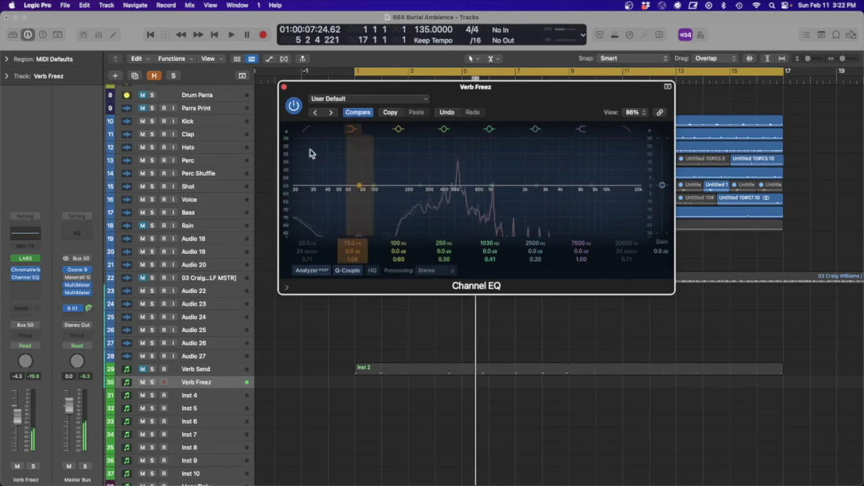
pyautogui.moveTo(310, 246); pyautogui.dragTo(310, 210)
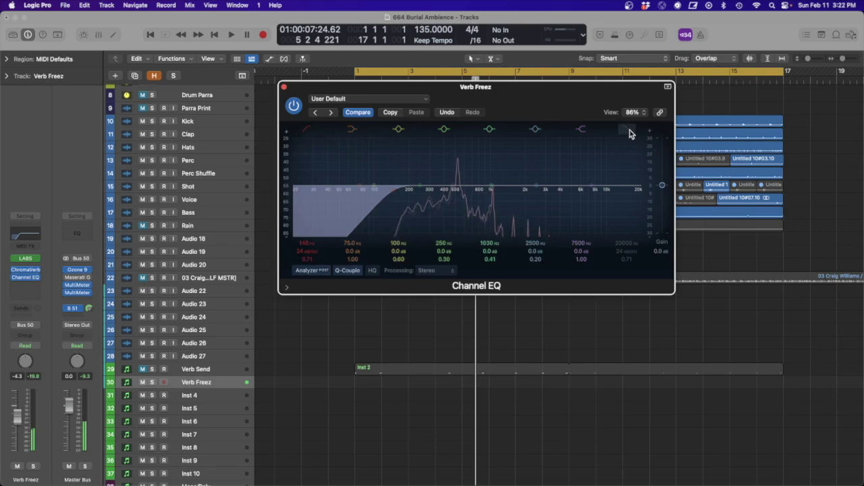
pyautogui.click(627, 131)
pyautogui.moveTo(625, 243); pyautogui.dragTo(625, 283)
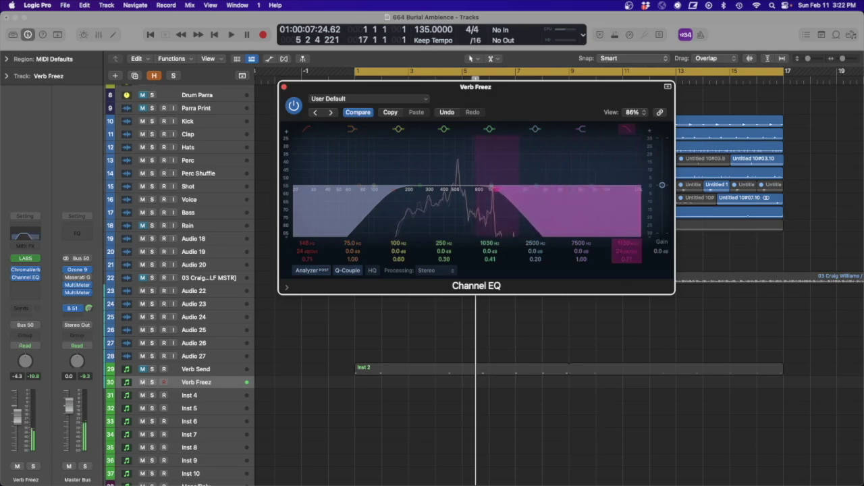
pyautogui.click(285, 89)
# - Insert a stereo AutoFilter on Verb Freez with the envelope off, cutoff 37%, LFO amount 20% at 0.080 Hz, and dry signal 35.30%
pyautogui.click(25, 286)
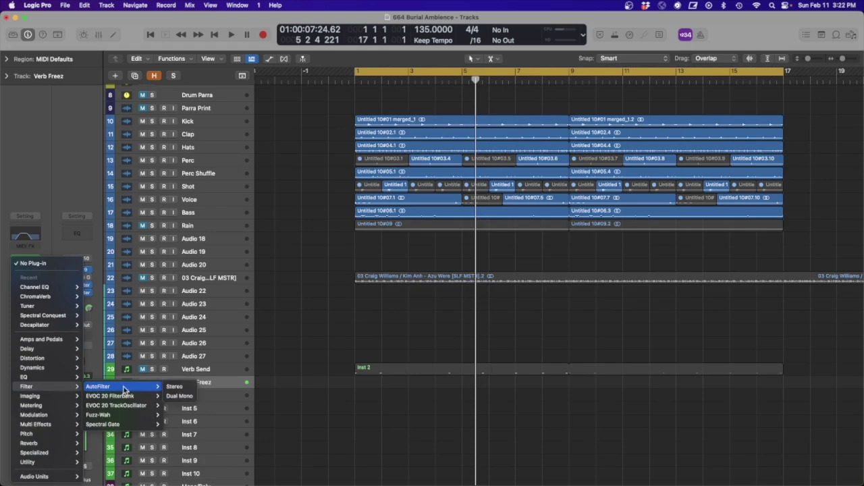
pyautogui.click(181, 386)
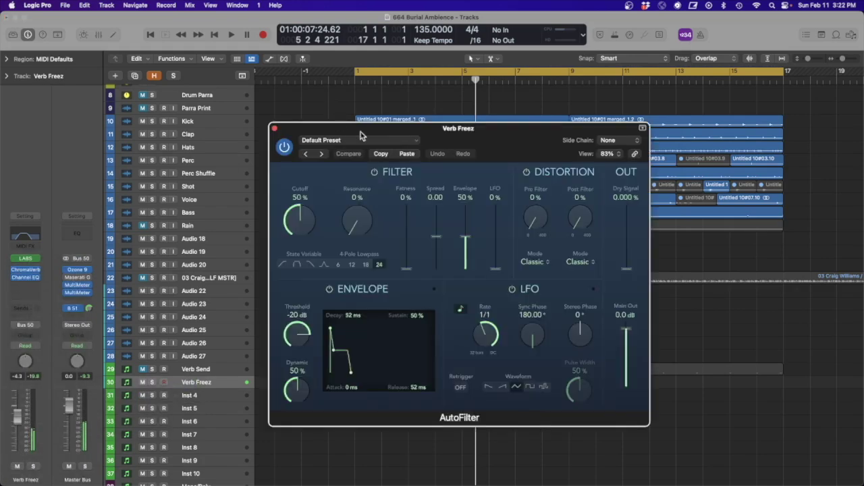
pyautogui.moveTo(383, 130); pyautogui.dragTo(318, 47)
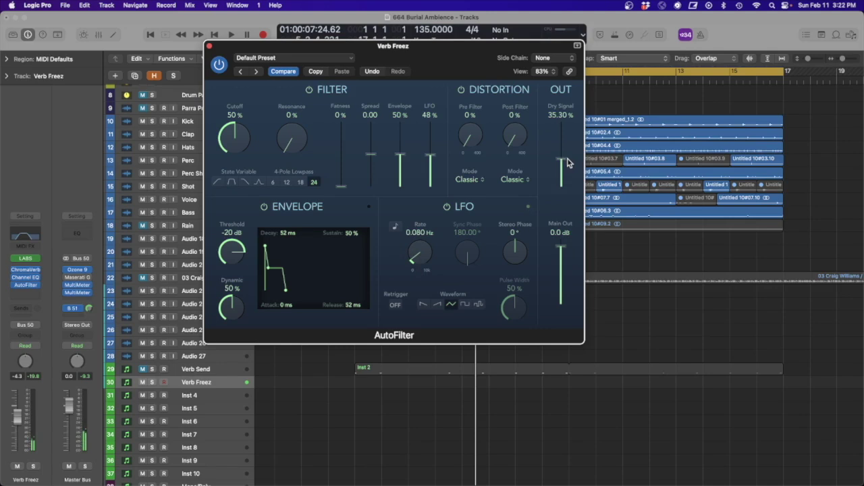
pyautogui.click(264, 208)
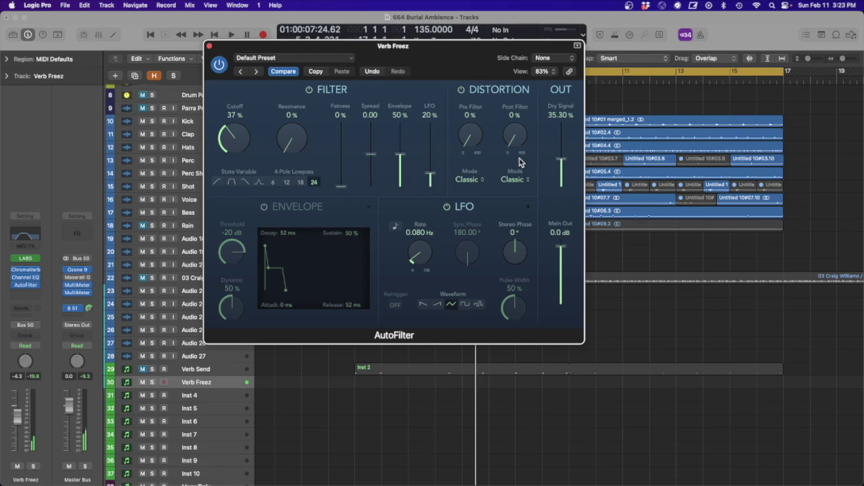
pyautogui.click(210, 46)
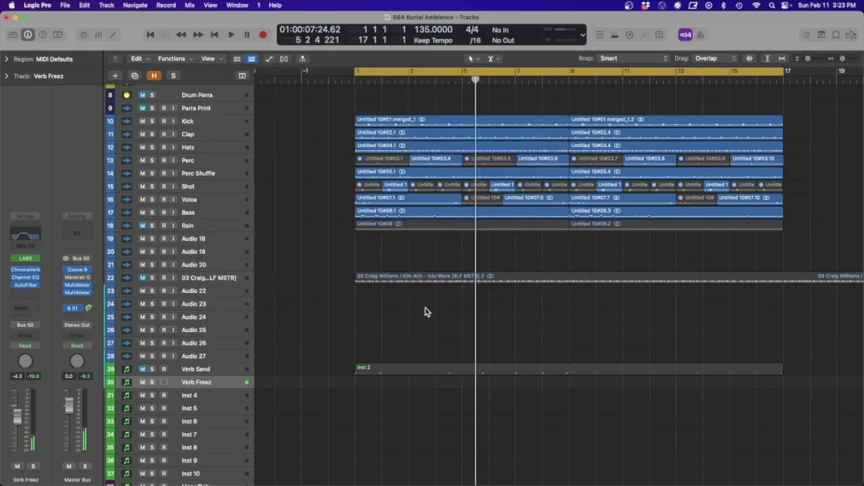
# - Play the mix with the Verb Freez ChromaVerb's freeze turned off, and lower the track's volume to -6.0 dB
pyautogui.press('space')
pyautogui.click(27, 270)
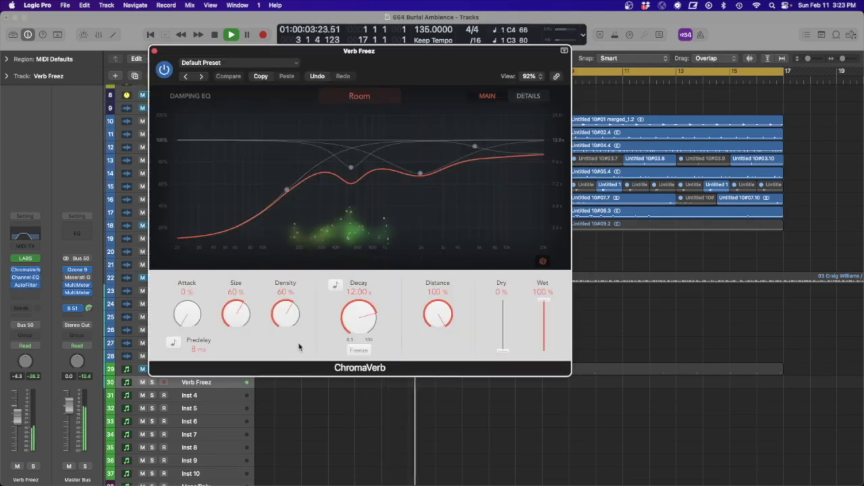
pyautogui.click(154, 52)
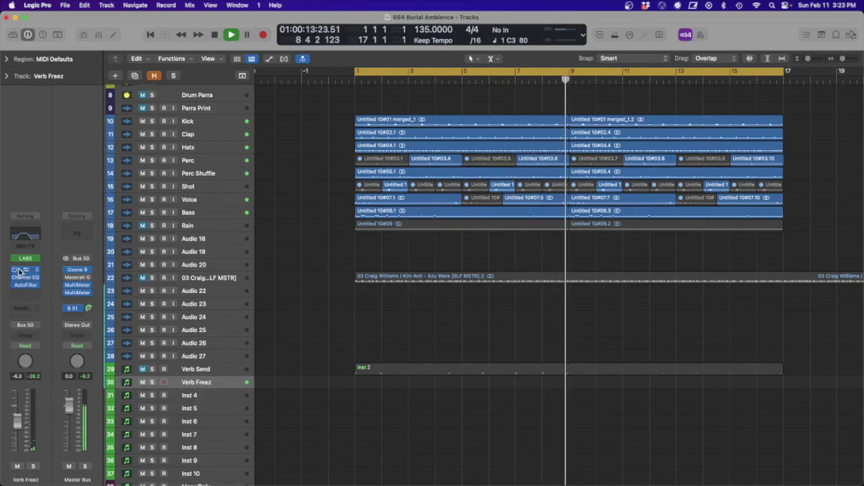
# - In the Verb Freez Channel EQ, move the 1030 Hz band to 790 Hz and cut it by 4.0 dB
pyautogui.click(26, 238)
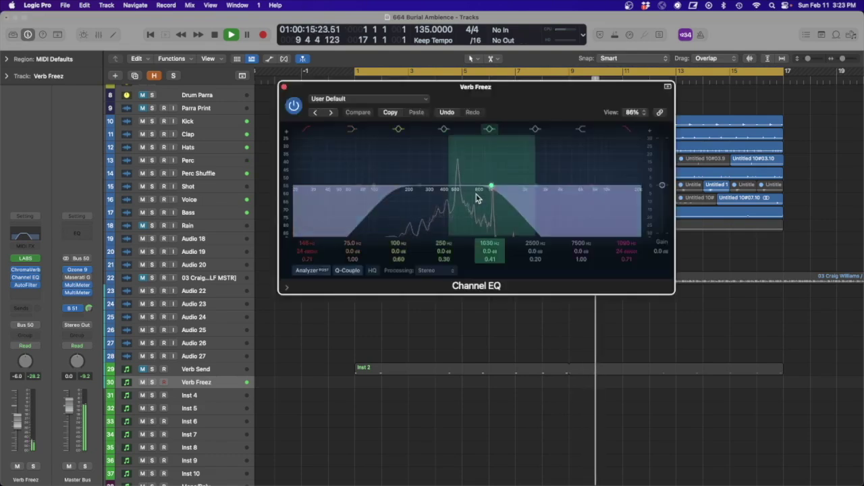
pyautogui.moveTo(491, 187); pyautogui.dragTo(480, 197)
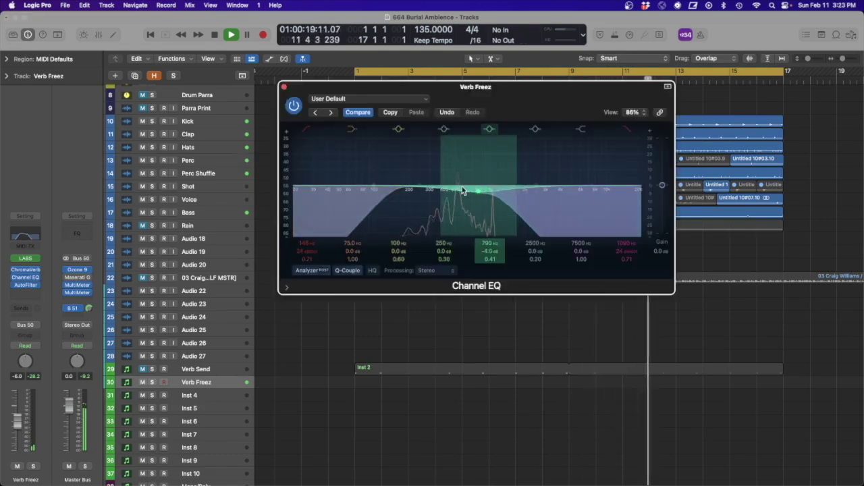
pyautogui.click(283, 87)
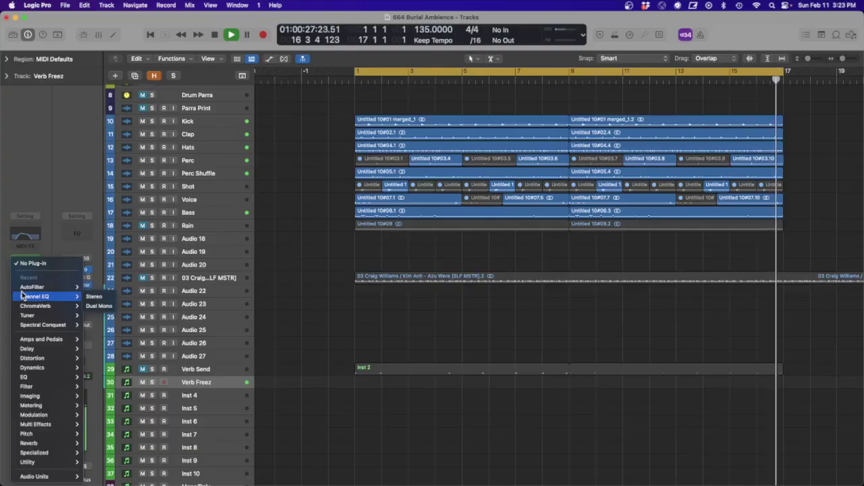
# - Insert a stereo Compressor after the AutoFilter on Verb Freez and load the favorite preset Sidechain
pyautogui.moveTo(40, 368)
pyautogui.moveTo(103, 370)
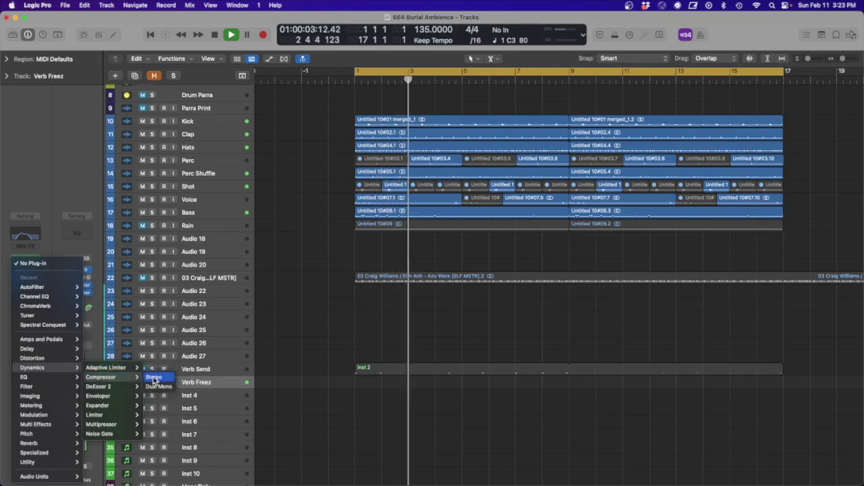
pyautogui.click(154, 377)
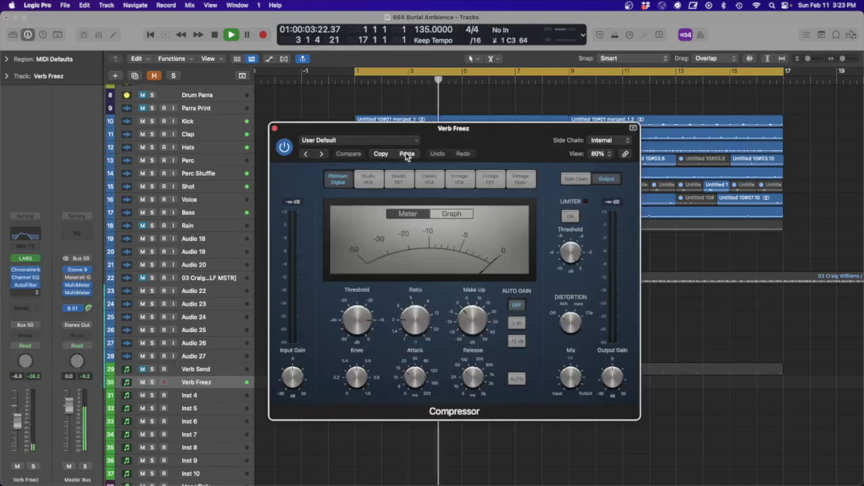
pyautogui.click(399, 141)
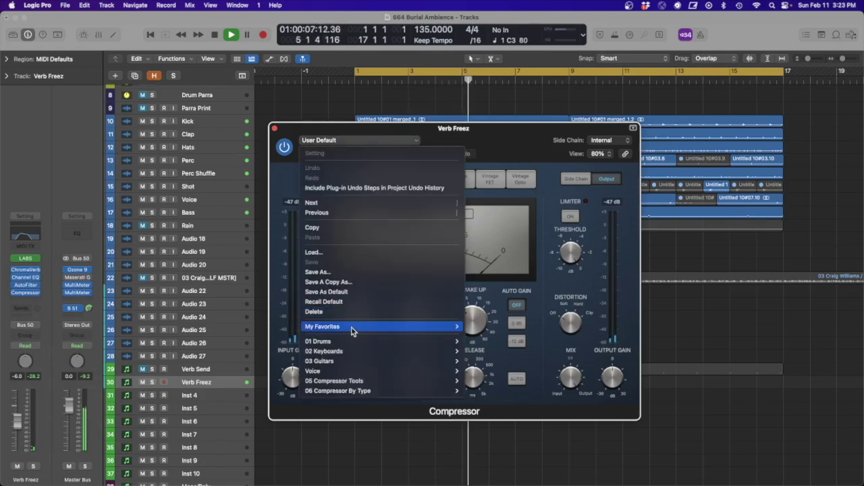
pyautogui.moveTo(351, 327)
pyautogui.click(480, 326)
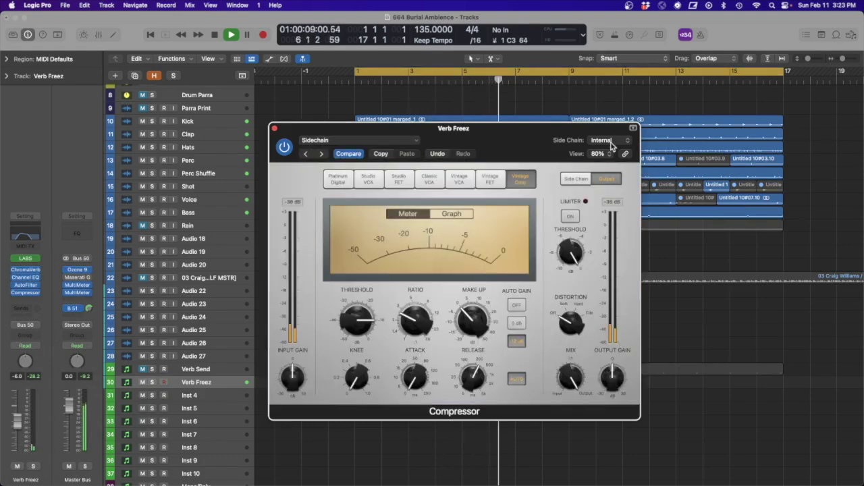
# - Set the Verb Freez Compressor's side chain source to the Kick track (Audio 9)
pyautogui.click(610, 140)
pyautogui.moveTo(611, 157)
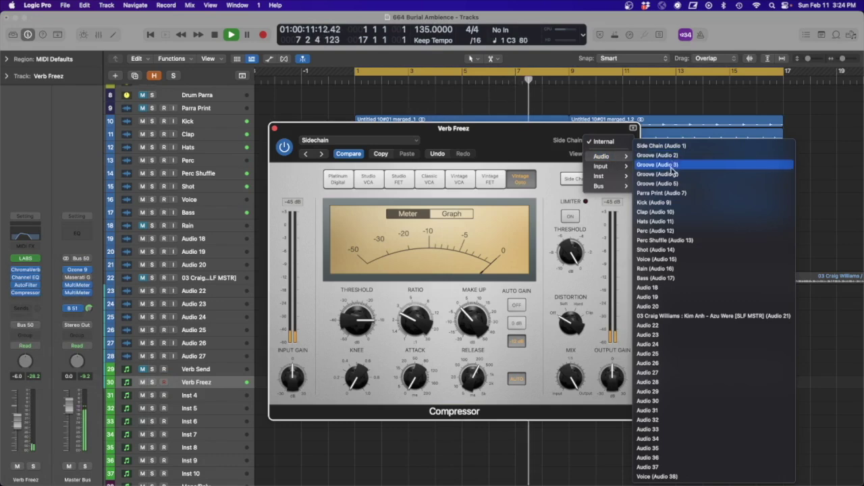
pyautogui.click(653, 202)
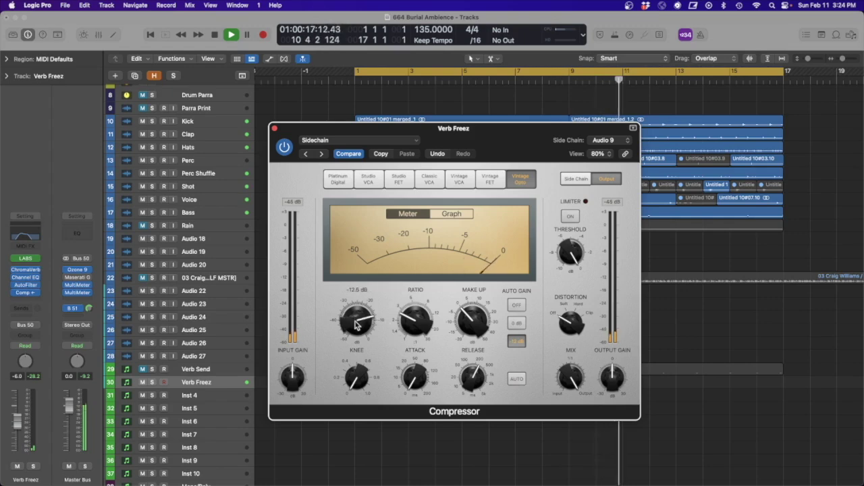
# - Solo the Verb Freez track, set its Compressor threshold to -17.0 dB, and stop playback
pyautogui.scroll(1, 357, 325)
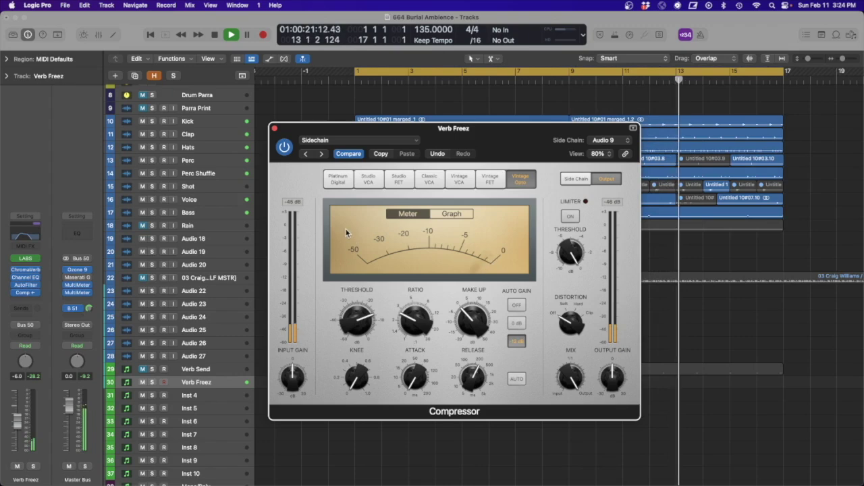
pyautogui.click(275, 129)
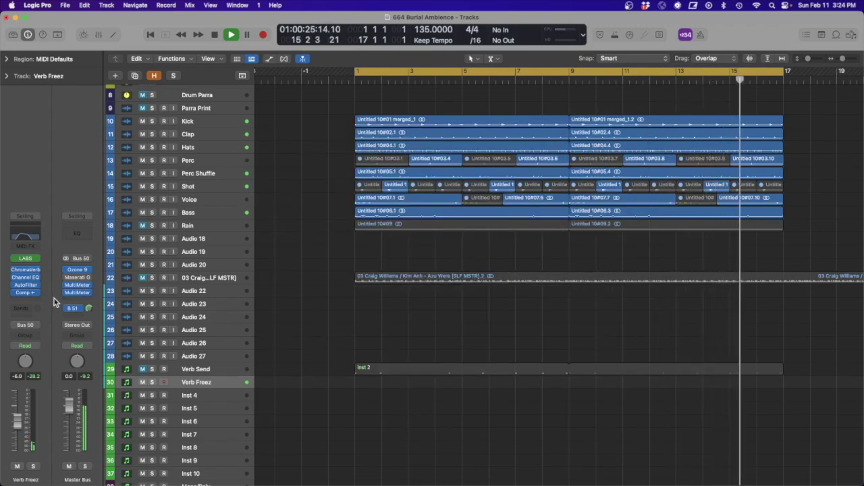
pyautogui.click(152, 383)
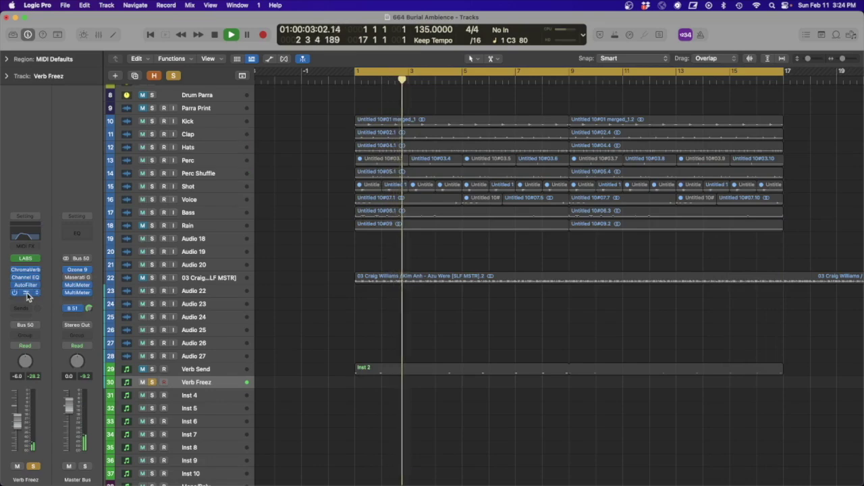
pyautogui.press('v')
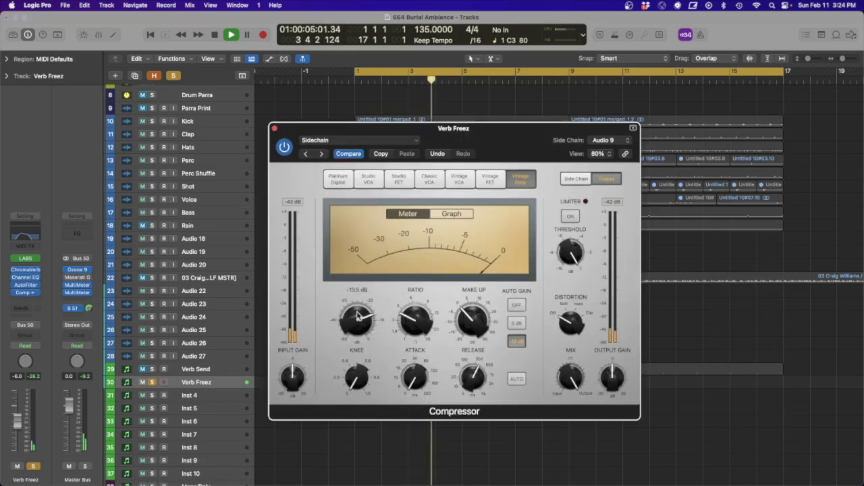
pyautogui.moveTo(358, 320); pyautogui.dragTo(358, 342)
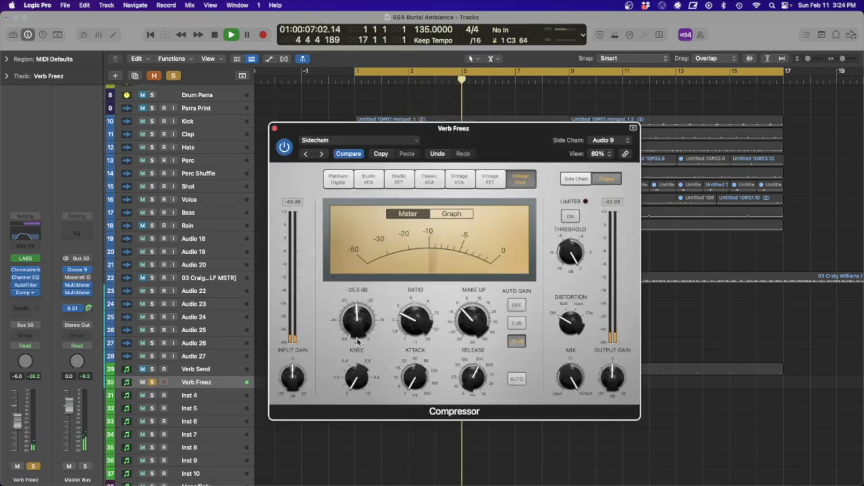
pyautogui.moveTo(358, 341); pyautogui.dragTo(358, 325)
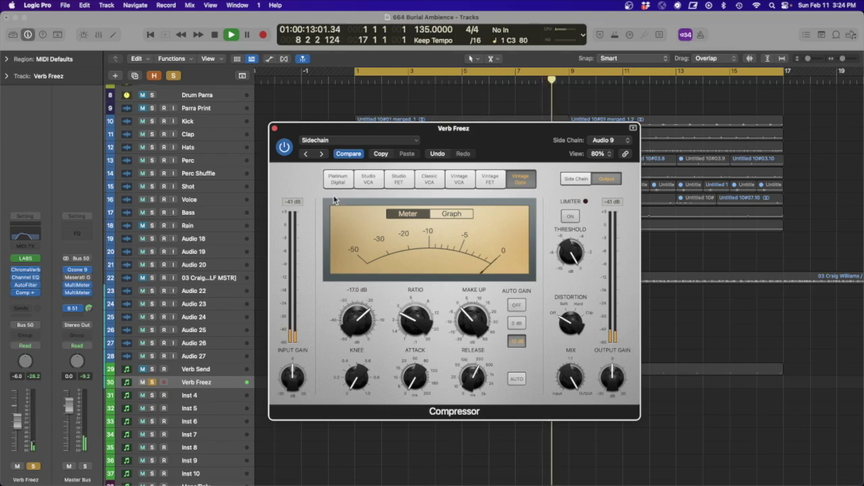
pyautogui.press('super+w')
pyautogui.press('space')
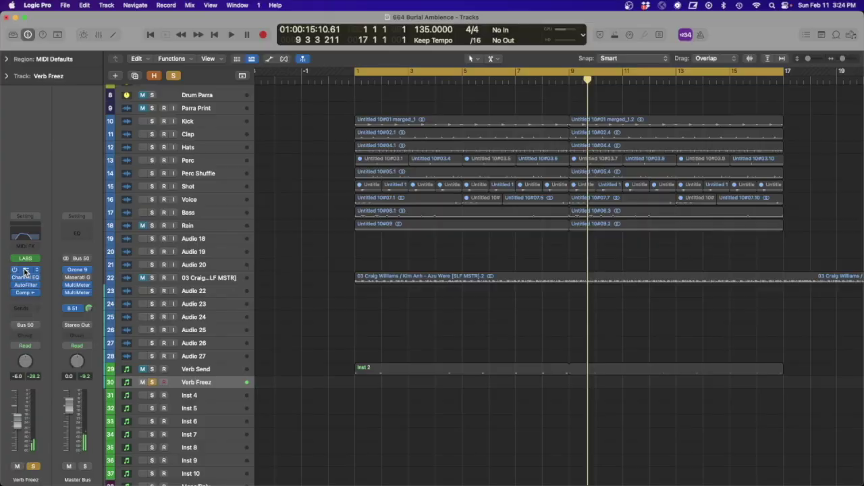
# - In the Verb Freez ChromaVerb, set the density to 12% and the size to 100%
pyautogui.click(25, 270)
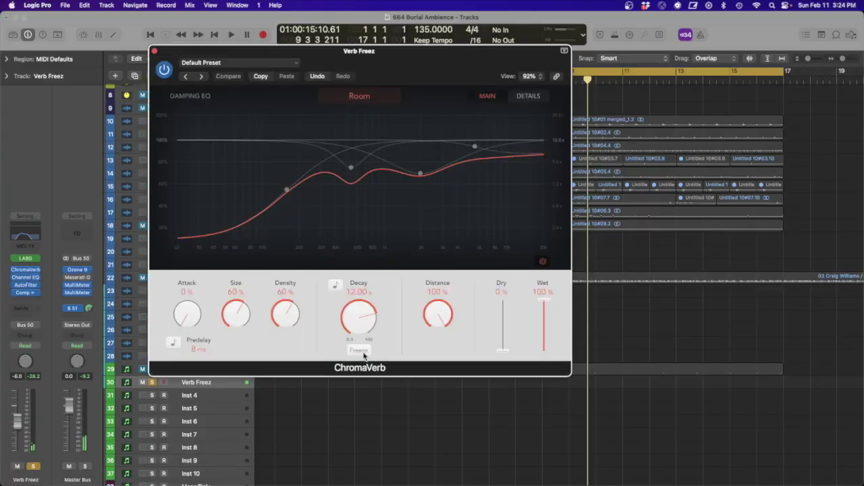
pyautogui.moveTo(385, 60); pyautogui.dragTo(479, 65)
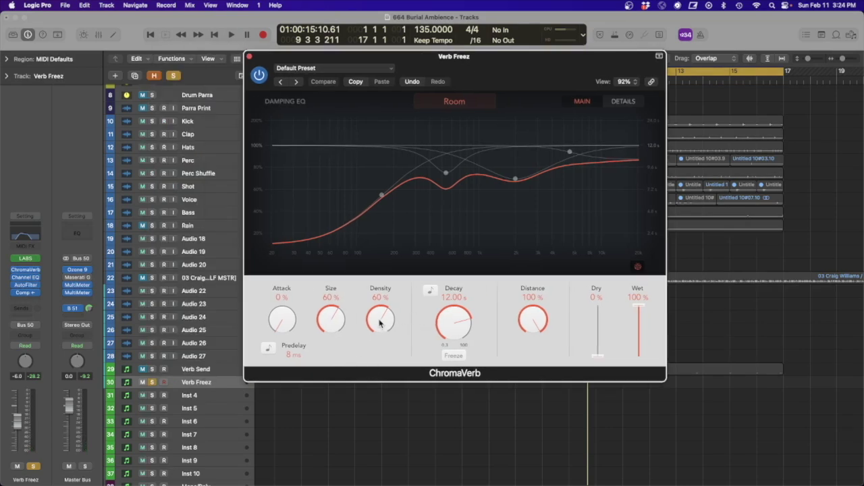
pyautogui.moveTo(380, 325); pyautogui.dragTo(384, 401)
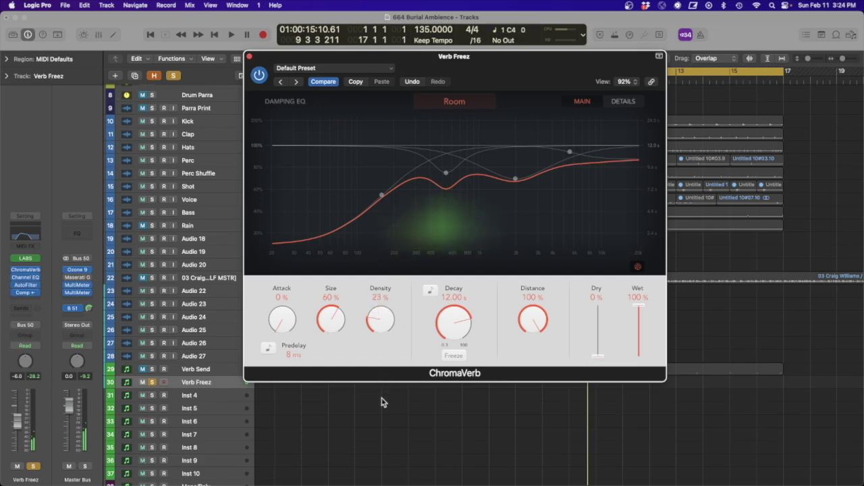
pyautogui.moveTo(331, 319)
pyautogui.mouseDown()
pyautogui.moveTo(330, 352)
pyautogui.moveTo(329, 316)
pyautogui.mouseUp()
pyautogui.moveTo(326, 229); pyautogui.dragTo(347, 271)
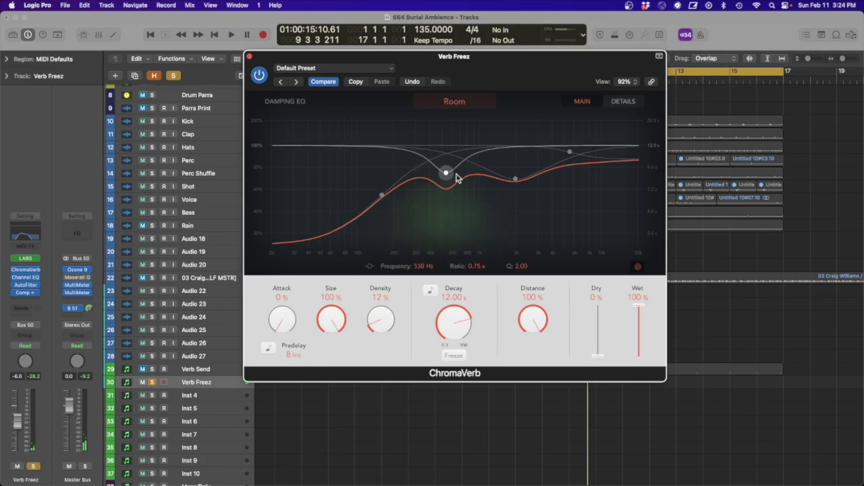
# - Shape the ChromaVerb damping EQ with the low shelf at 186 Hz, ratio 0.28, and the high shelf at 2450 Hz, ratio 0.10
pyautogui.moveTo(382, 196); pyautogui.dragTo(438, 234)
pyautogui.moveTo(437, 195); pyautogui.dragTo(390, 186)
pyautogui.moveTo(571, 153); pyautogui.dragTo(530, 229)
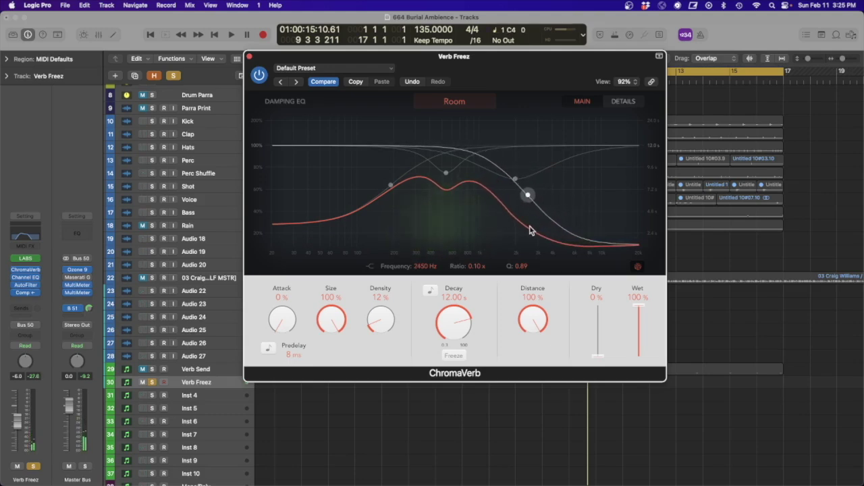
# - In the ChromaVerb details, set a 1340 Hz output high cut with Q 0.12, mod depth 70%, smoothing 56% and width 130%
pyautogui.click(625, 102)
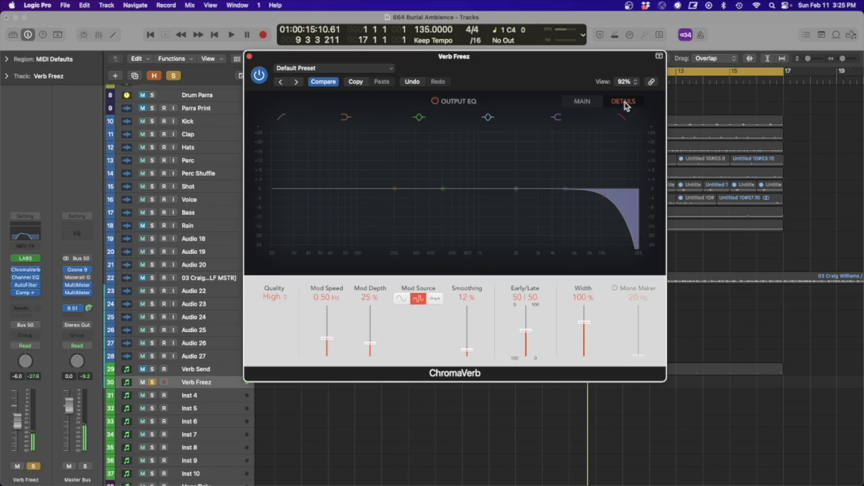
pyautogui.moveTo(606, 199); pyautogui.dragTo(497, 229)
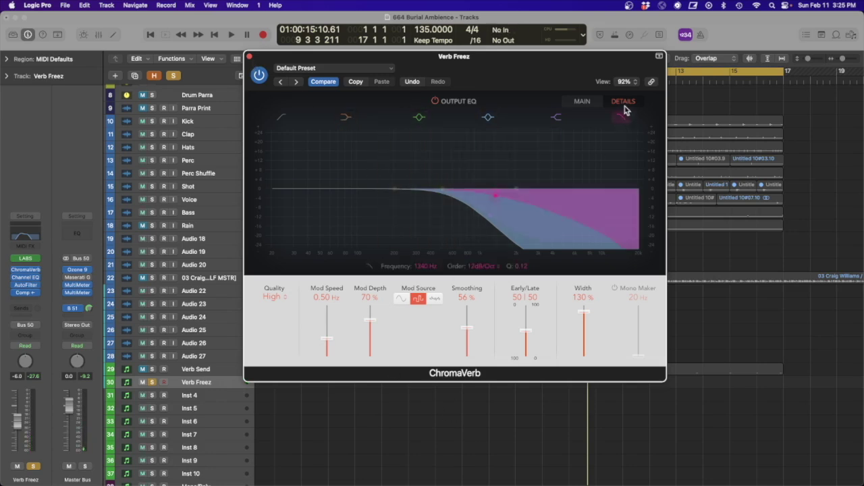
pyautogui.click(594, 102)
# - Start playback, freeze the ChromaVerb tail, and unsolo Verb Freez to hear it in the mix
pyautogui.press('space')
pyautogui.click(455, 356)
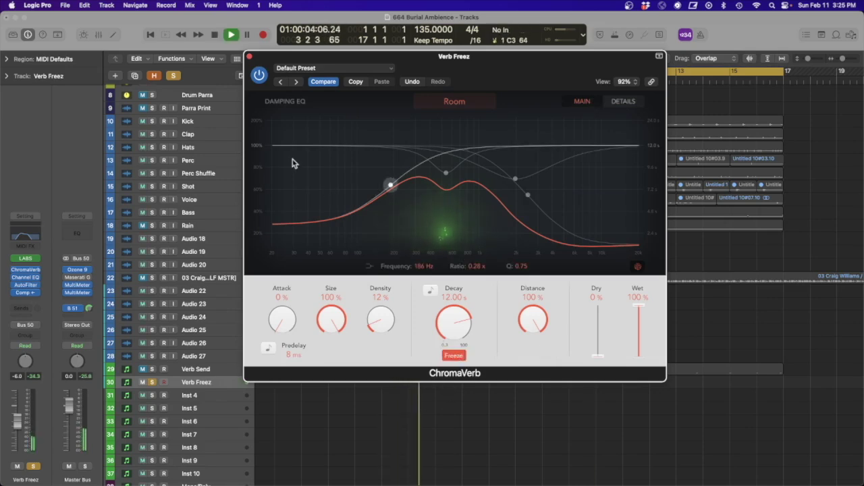
pyautogui.click(249, 56)
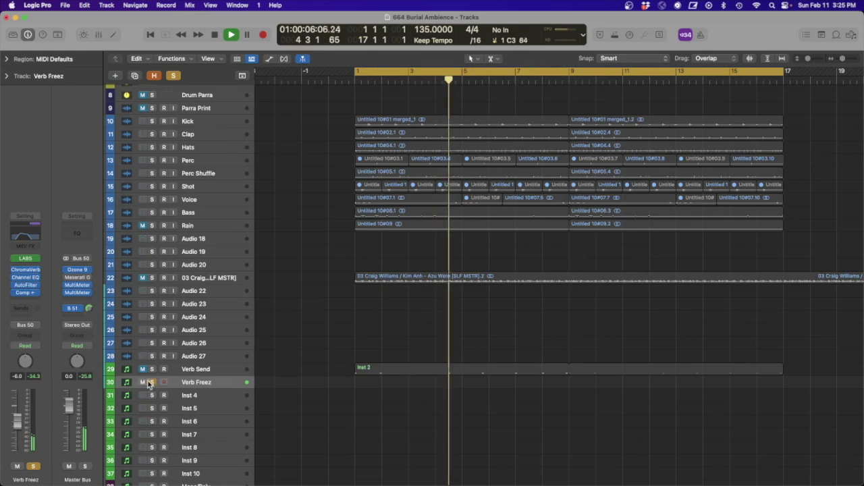
pyautogui.click(152, 382)
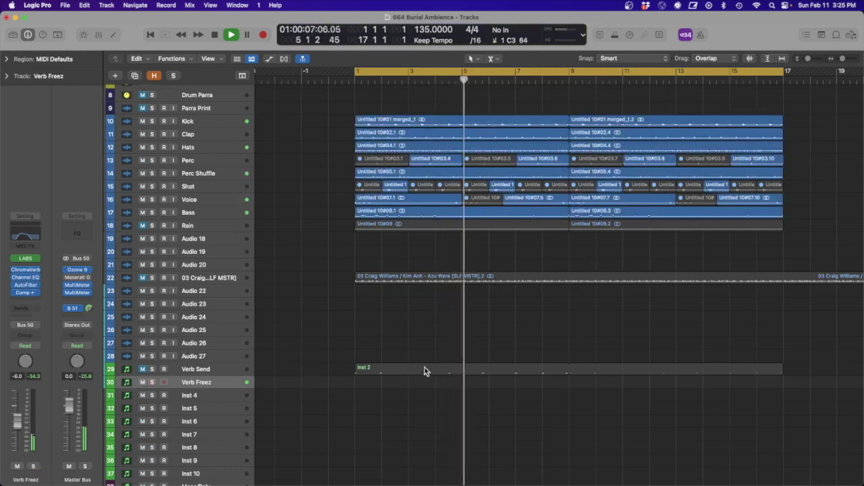
# - Lower the Verb Freez volume to -11.4 dB and compare the mix with the track muted and soloed
pyautogui.keyDown('ctrl'); pyautogui.keyDown('alt'); pyautogui.click(416, 329); pyautogui.keyUp('alt'); pyautogui.keyUp('ctrl')
pyautogui.moveTo(525, 376); pyautogui.dragTo(315, 108)
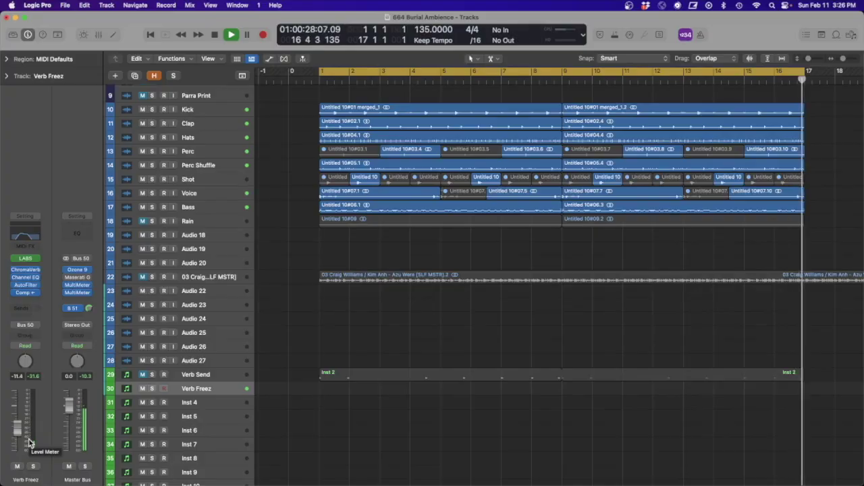
pyautogui.click(143, 390)
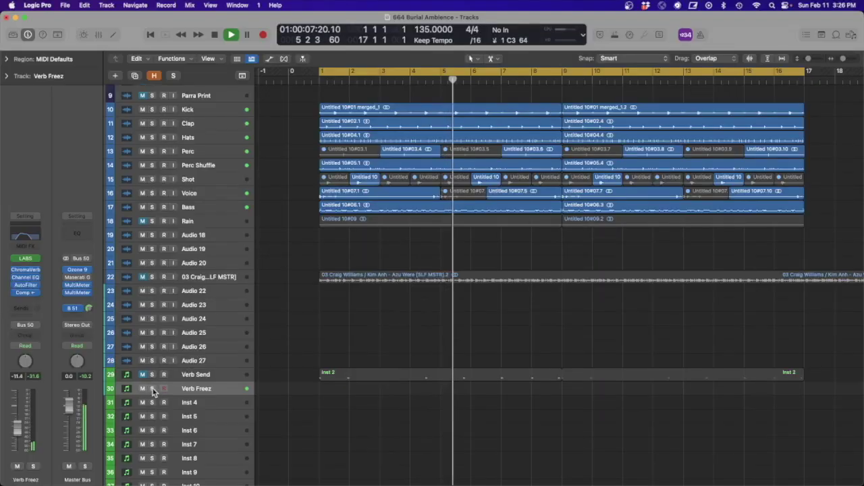
pyautogui.click(153, 390)
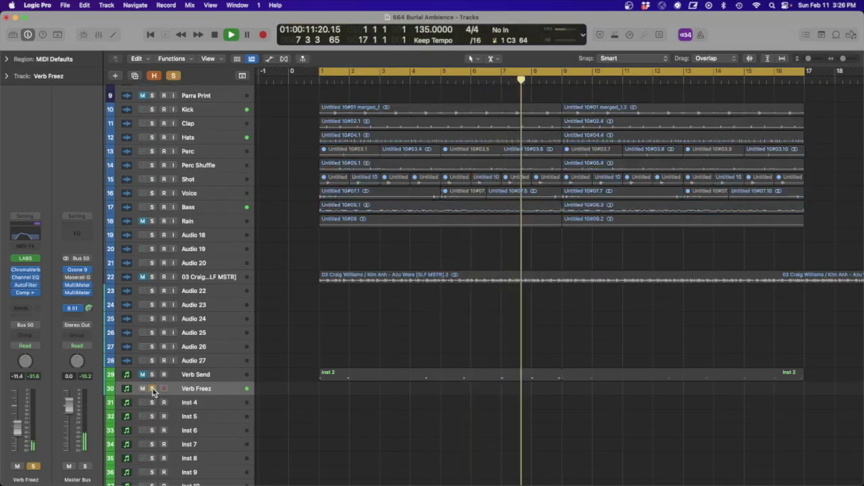
pyautogui.click(153, 390)
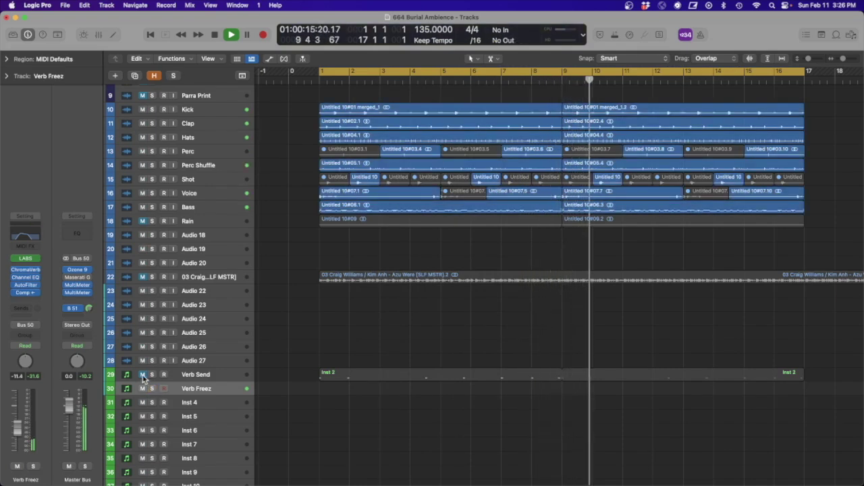
# - Unmute the Verb Send track and show the channel strip of its Bus 30 send
pyautogui.click(181, 376)
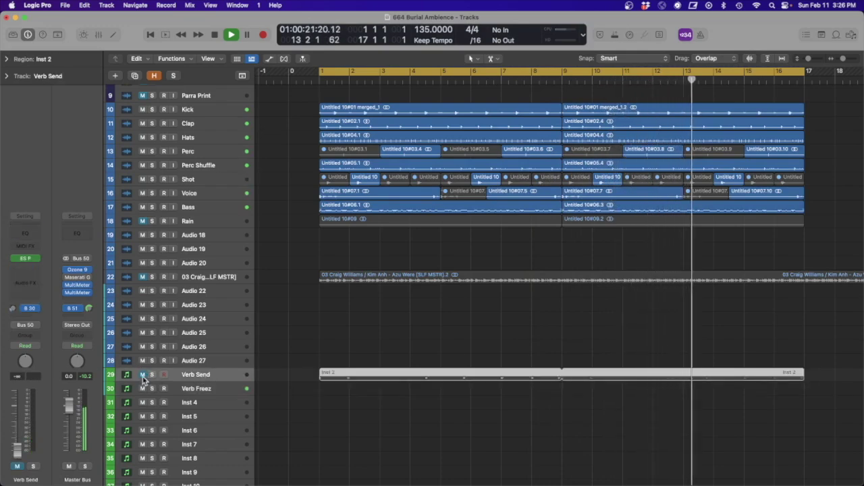
pyautogui.click(142, 375)
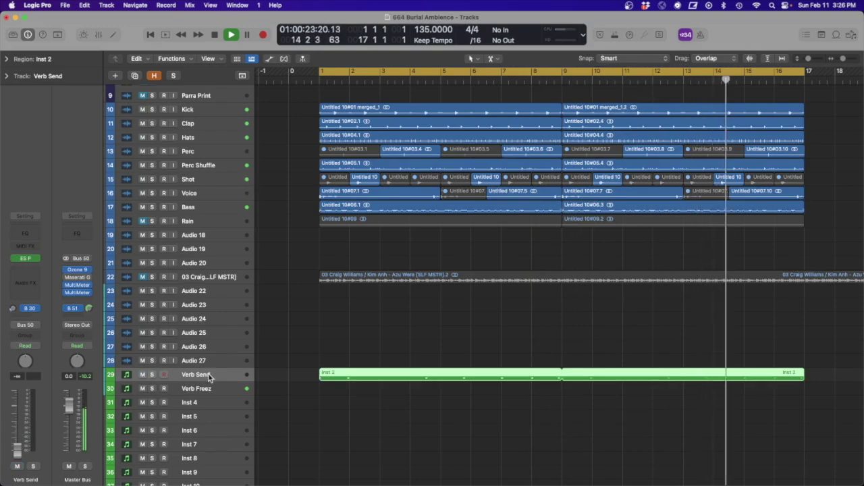
pyautogui.click(30, 310)
pyautogui.click(37, 304)
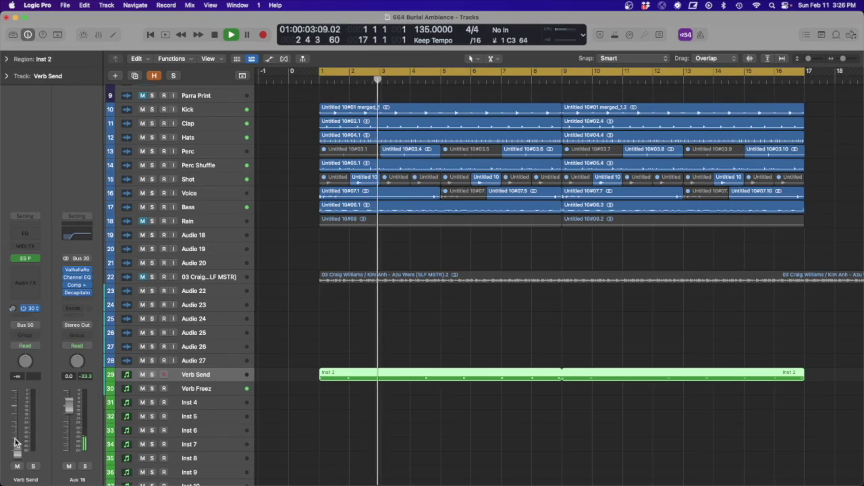
# - Unmute the song on track 22 and set its volume to -31.0 dB
pyautogui.click(368, 327)
pyautogui.press('z')
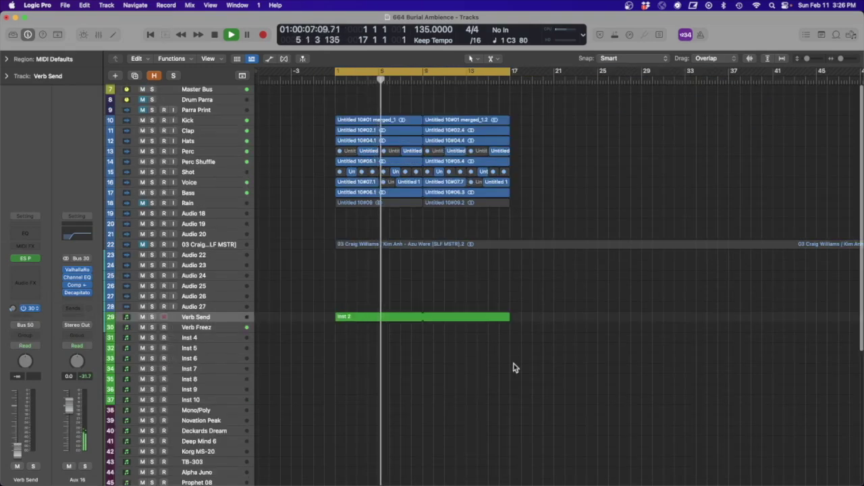
pyautogui.moveTo(533, 393); pyautogui.dragTo(301, 108)
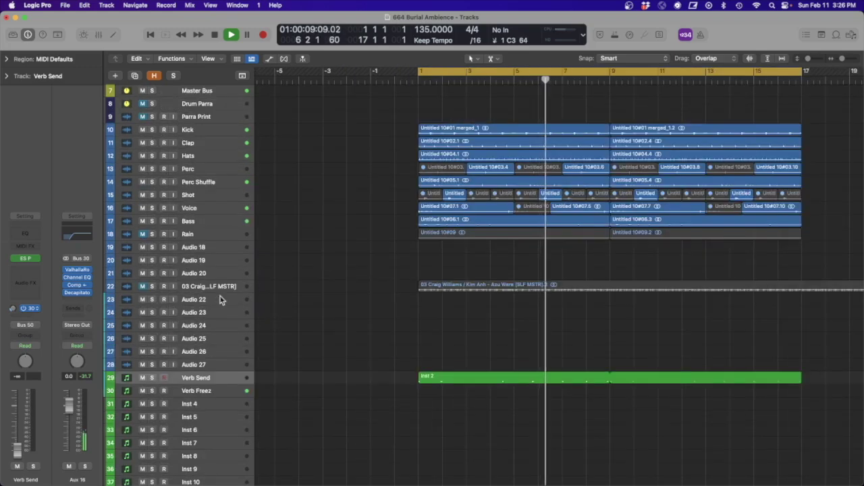
pyautogui.click(143, 287)
pyautogui.hscroll(-3, 391, 316)
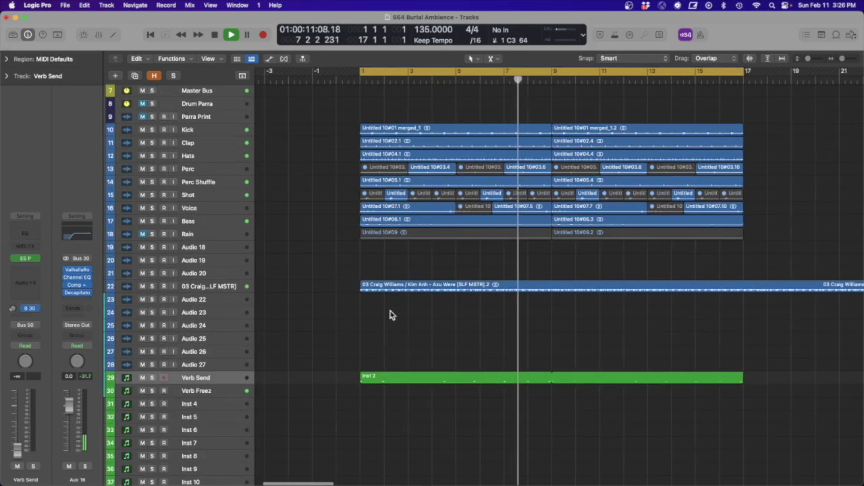
pyautogui.click(225, 290)
pyautogui.moveTo(24, 446); pyautogui.dragTo(24, 449)
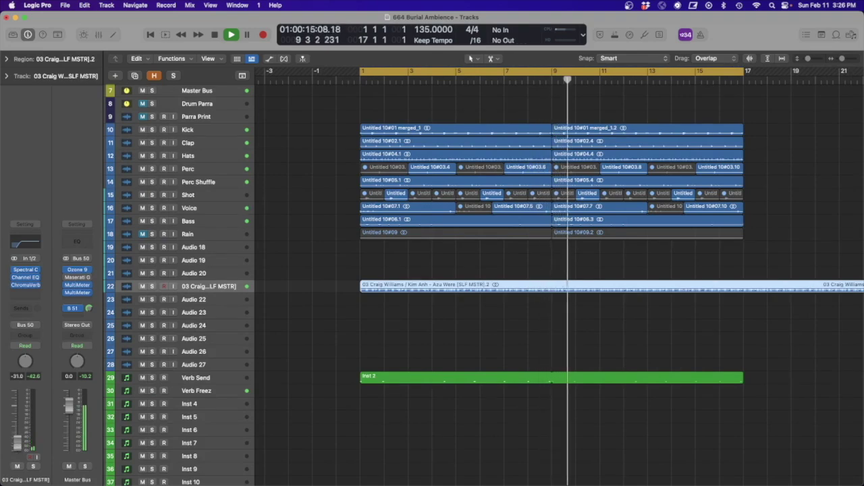
# - Play the mix with all ambience layers and mute the song on track 22
pyautogui.click(410, 338)
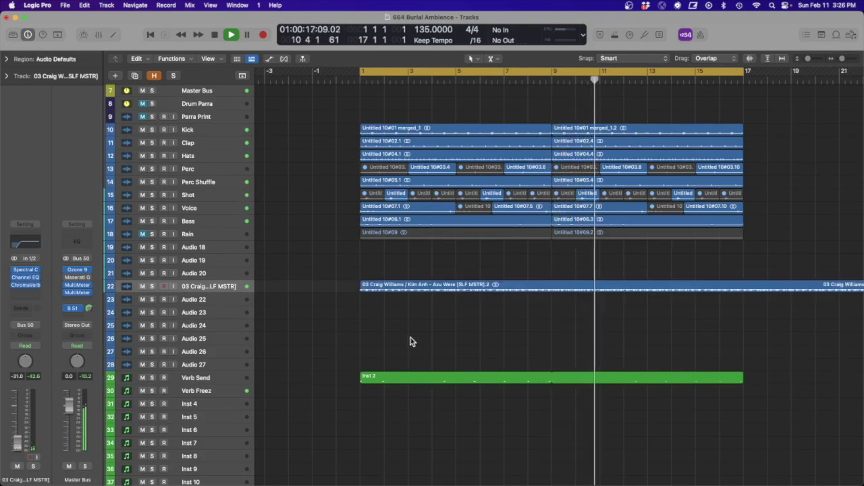
pyautogui.press('z')
pyautogui.moveTo(534, 426); pyautogui.dragTo(331, 116)
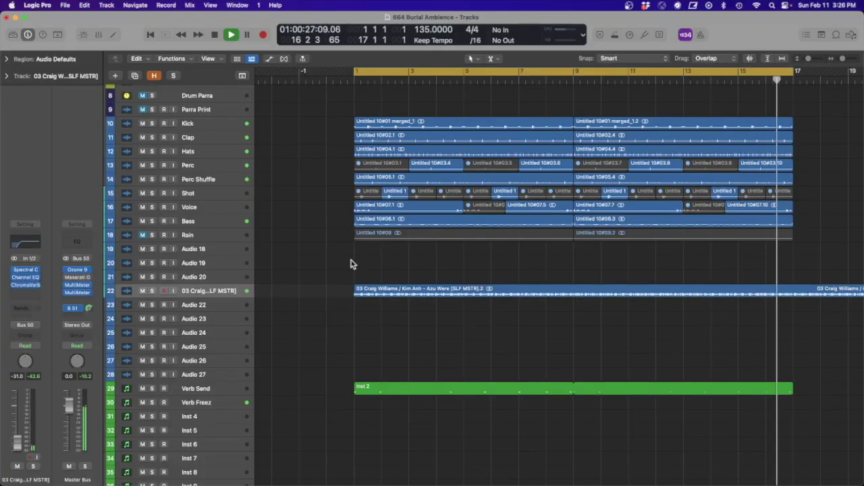
pyautogui.click(142, 291)
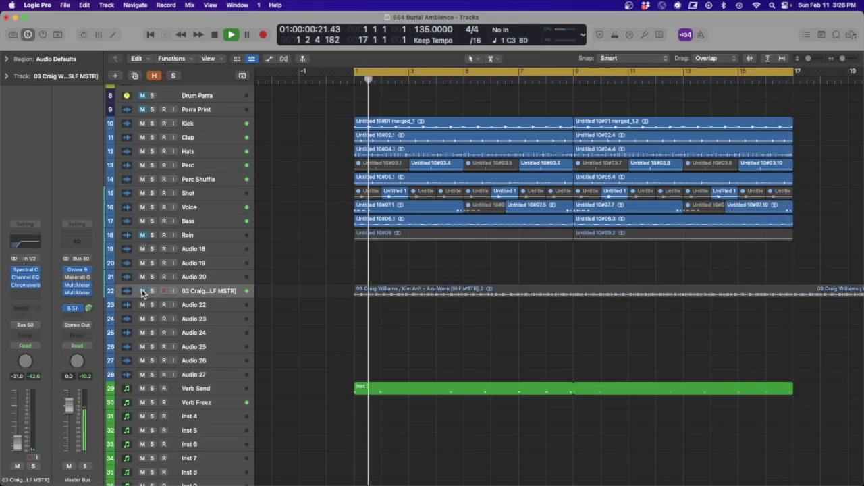